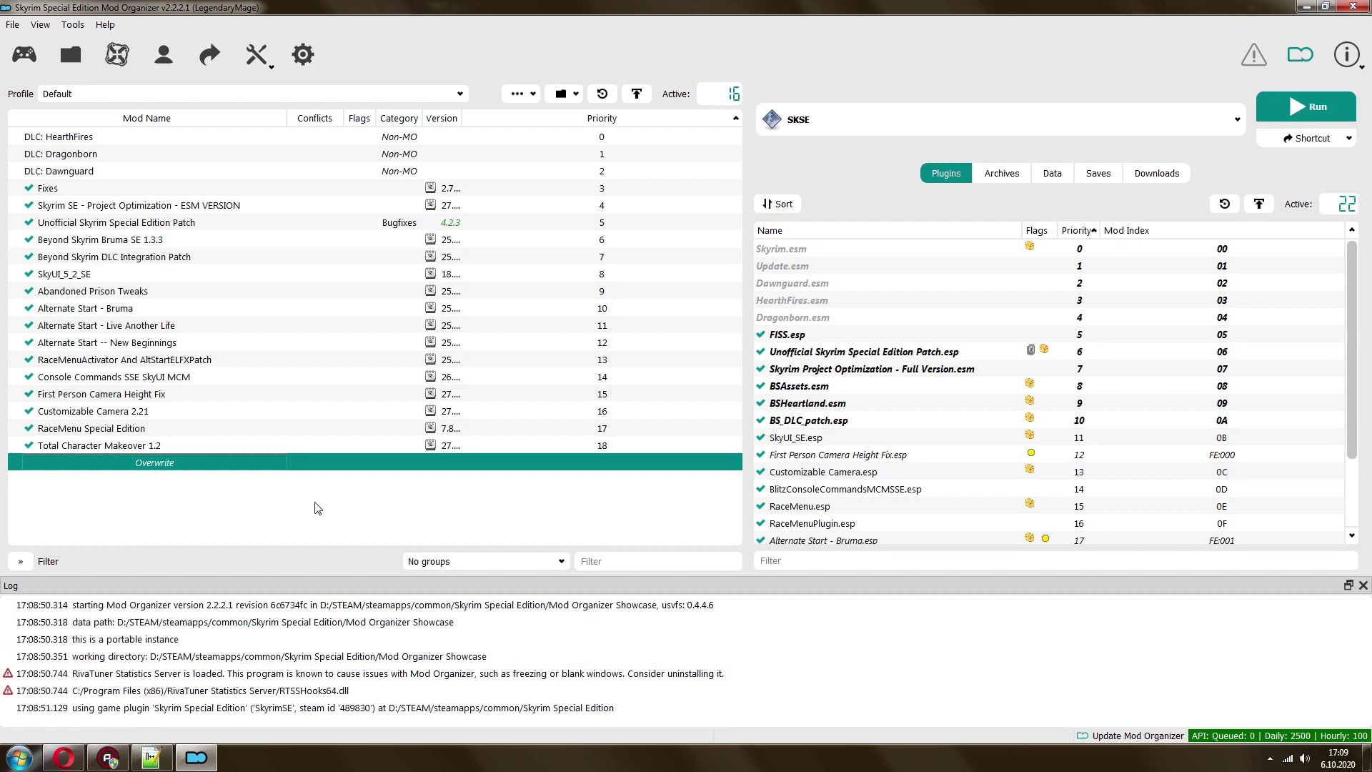
- Open the Overwrite folder in Windows Explorer to look at it, and close the folder window
{"action": "right_click", "coordinate": [158, 466]}
{"action": "left_click", "coordinate": [184, 490]}
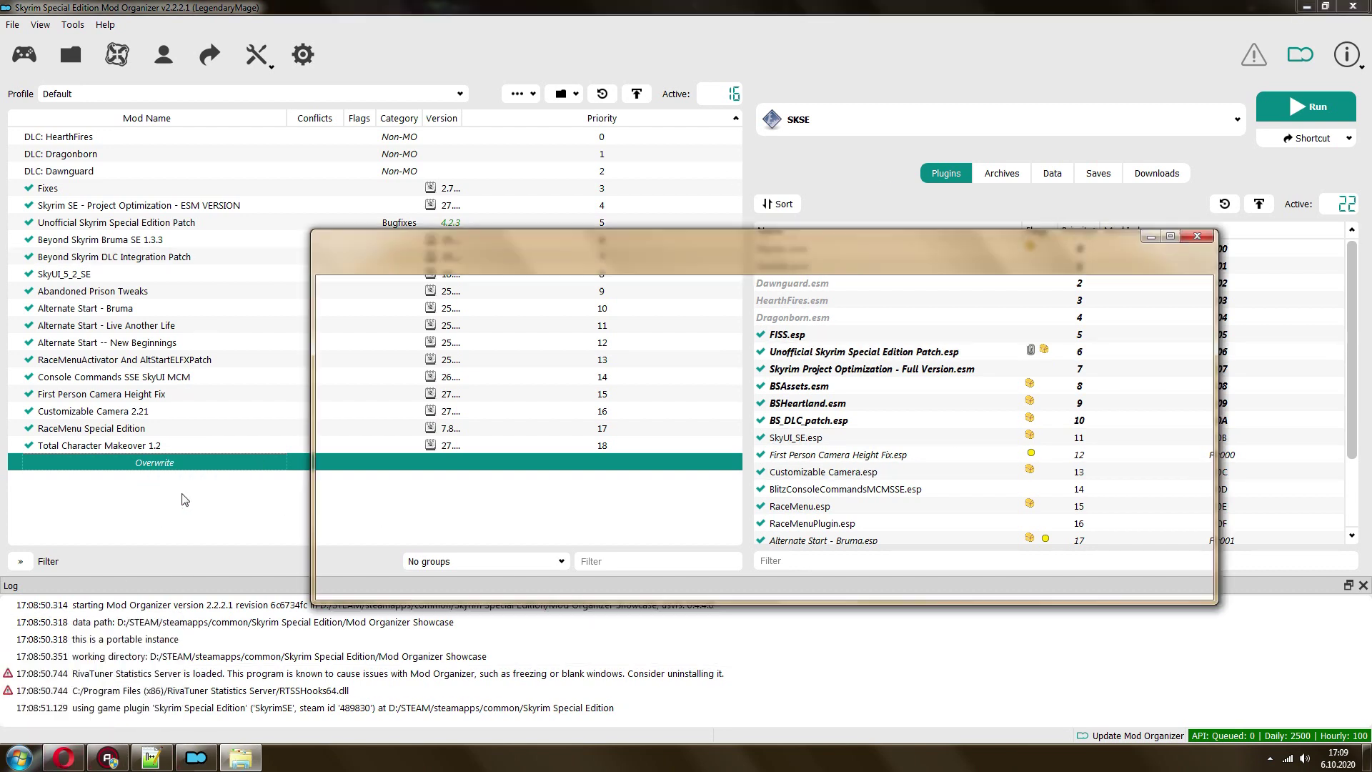
{"action": "left_click", "coordinate": [1197, 236]}
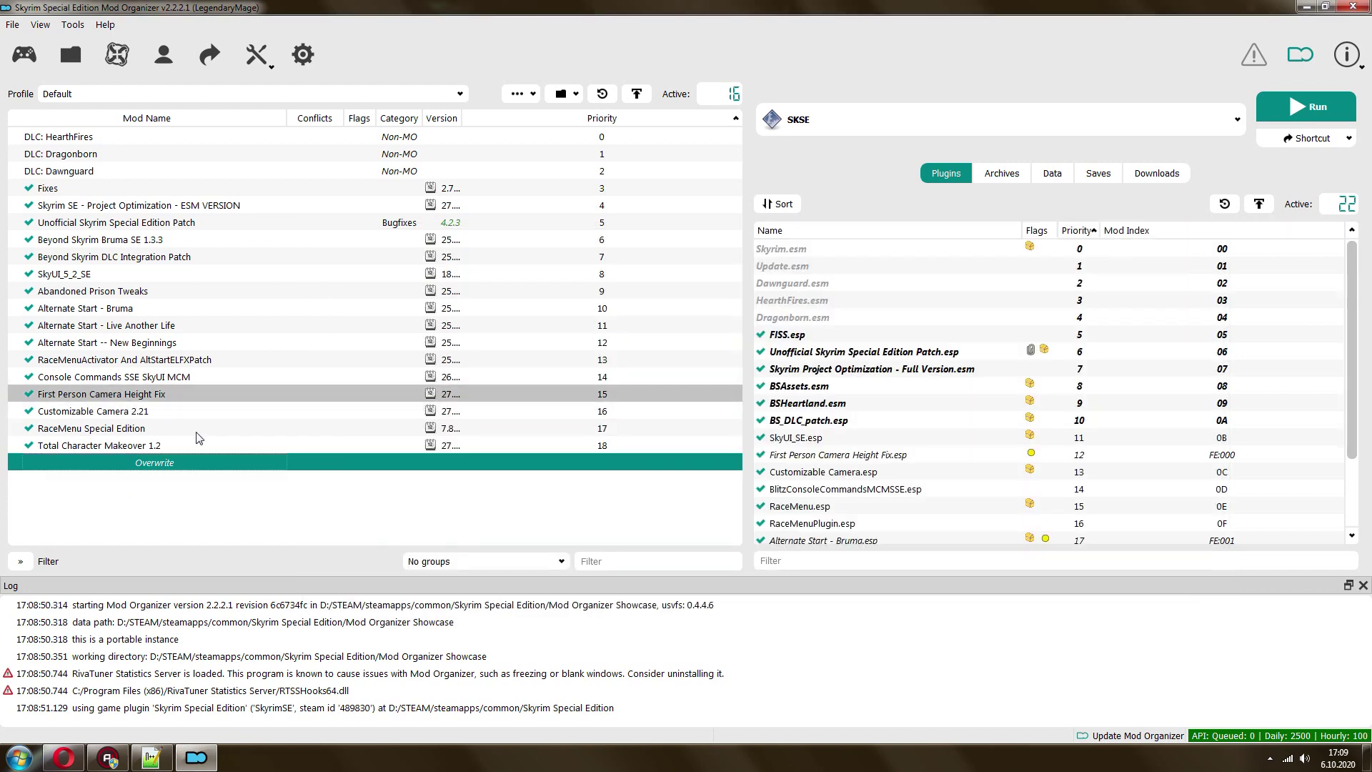
- Switch to the Opera browser and review the Project New Reign - Nemesis PCEA page, including its title and description
{"action": "left_click", "coordinate": [64, 757]}
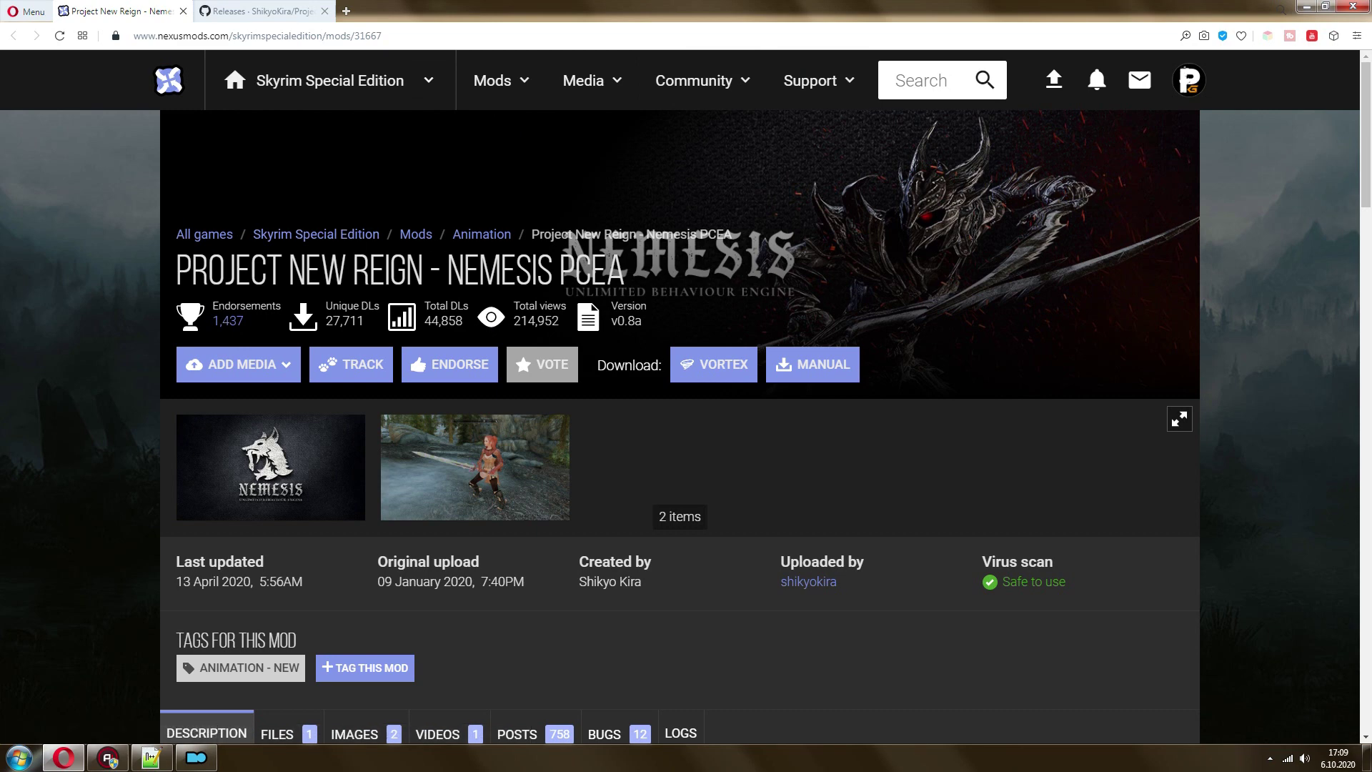
{"action": "left_click_drag", "start_coordinate": [561, 270], "coordinate": [626, 270]}
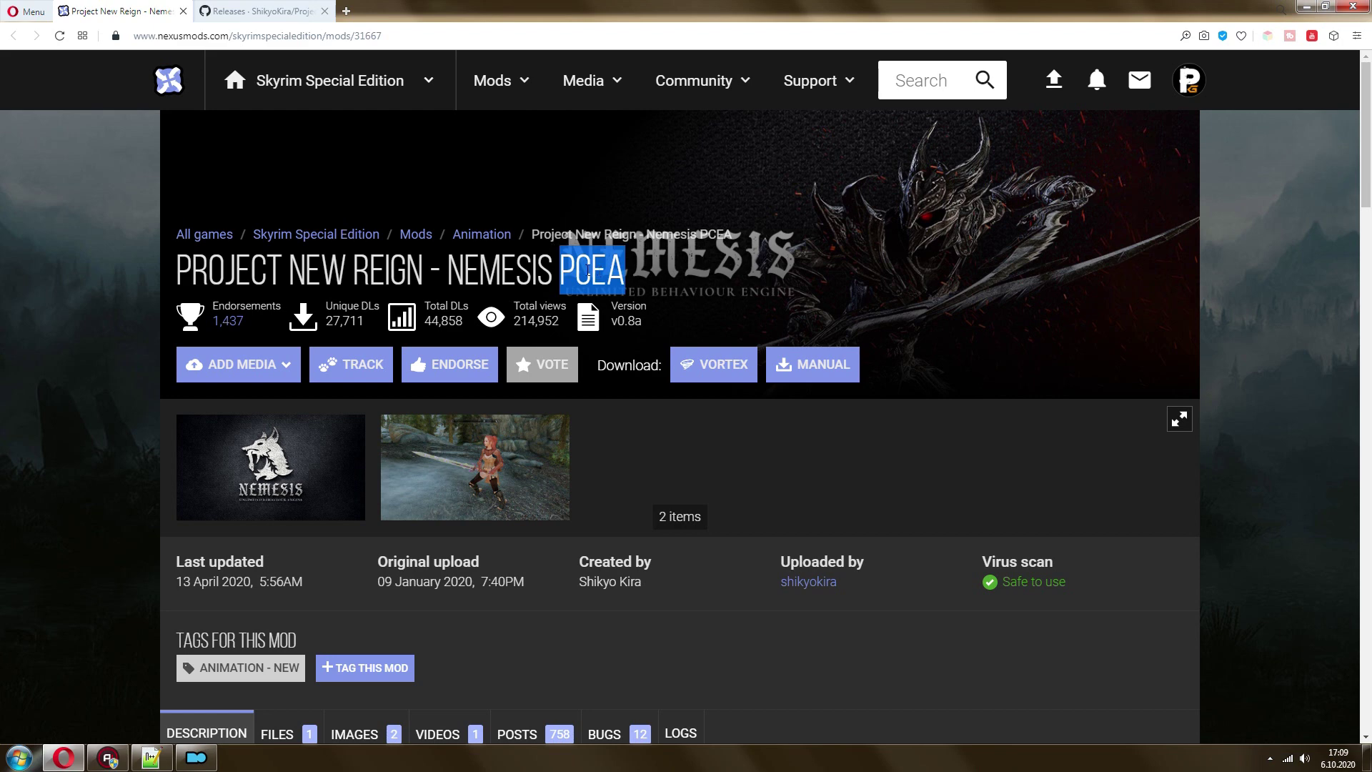
{"action": "left_click", "coordinate": [577, 270]}
{"action": "scroll", "coordinate": [1260, 242], "scroll_direction": "down", "scroll_amount": 8}
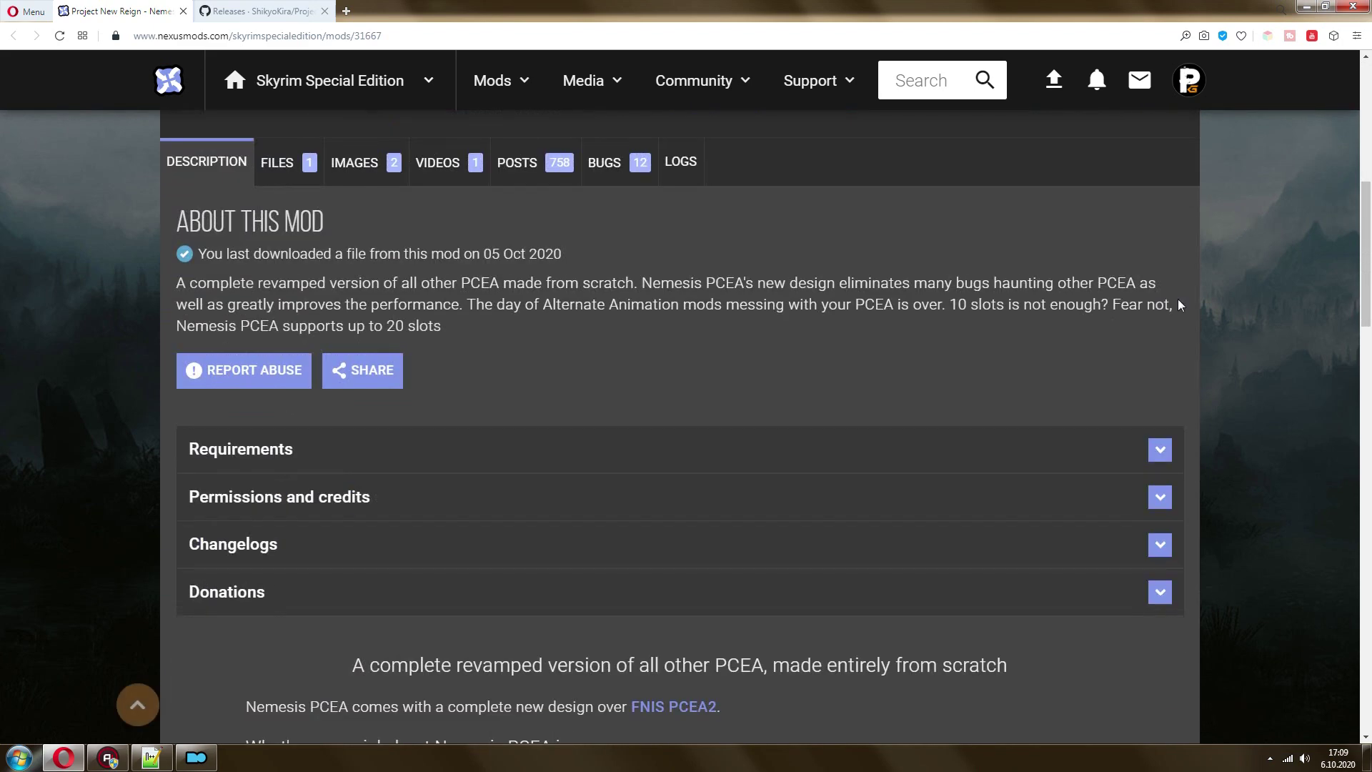
{"action": "scroll", "coordinate": [1246, 198], "scroll_direction": "up", "scroll_amount": 3}
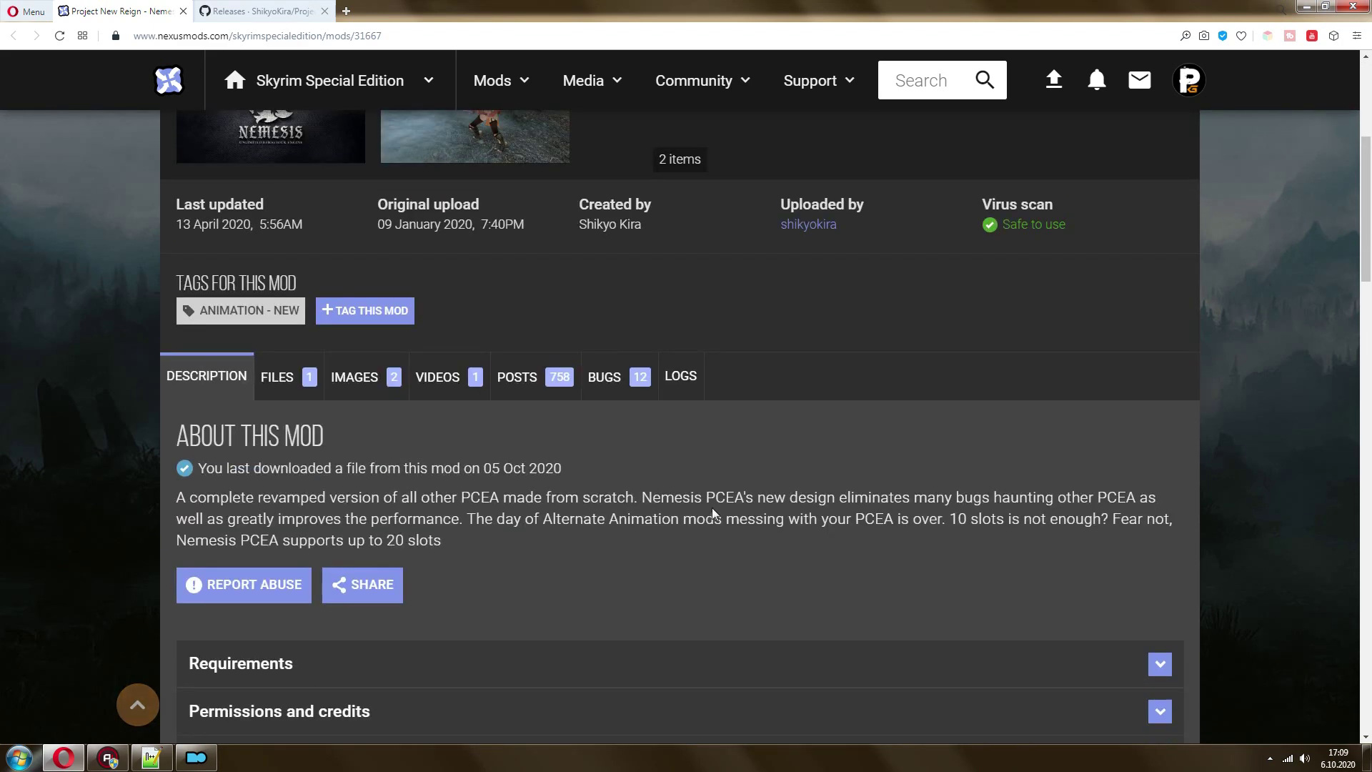
- Switch to Mod Organizer, install the Nemesis PCEA Main archive through the manual installer and enable the mod
{"action": "key", "text": "alt+Tab"}
{"action": "left_click", "coordinate": [68, 59]}
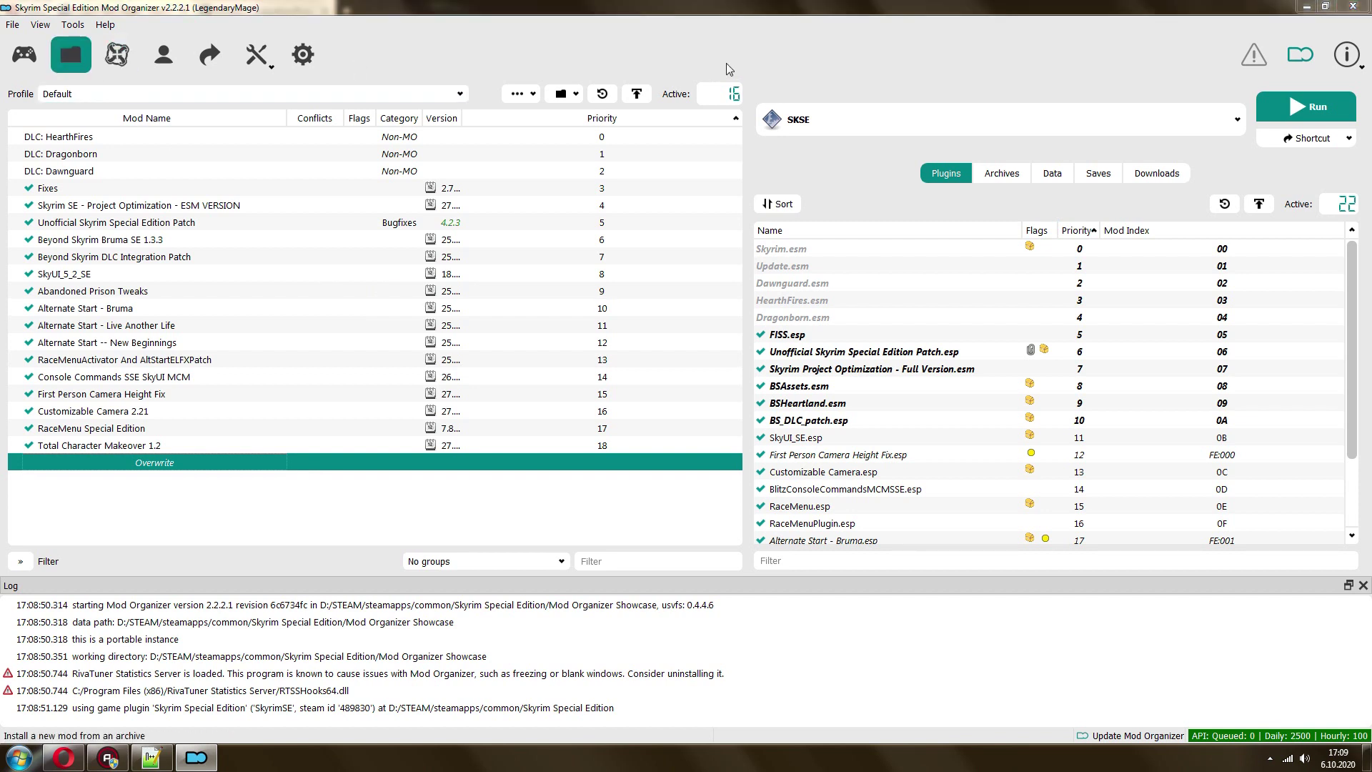
{"action": "double_click", "coordinate": [228, 143]}
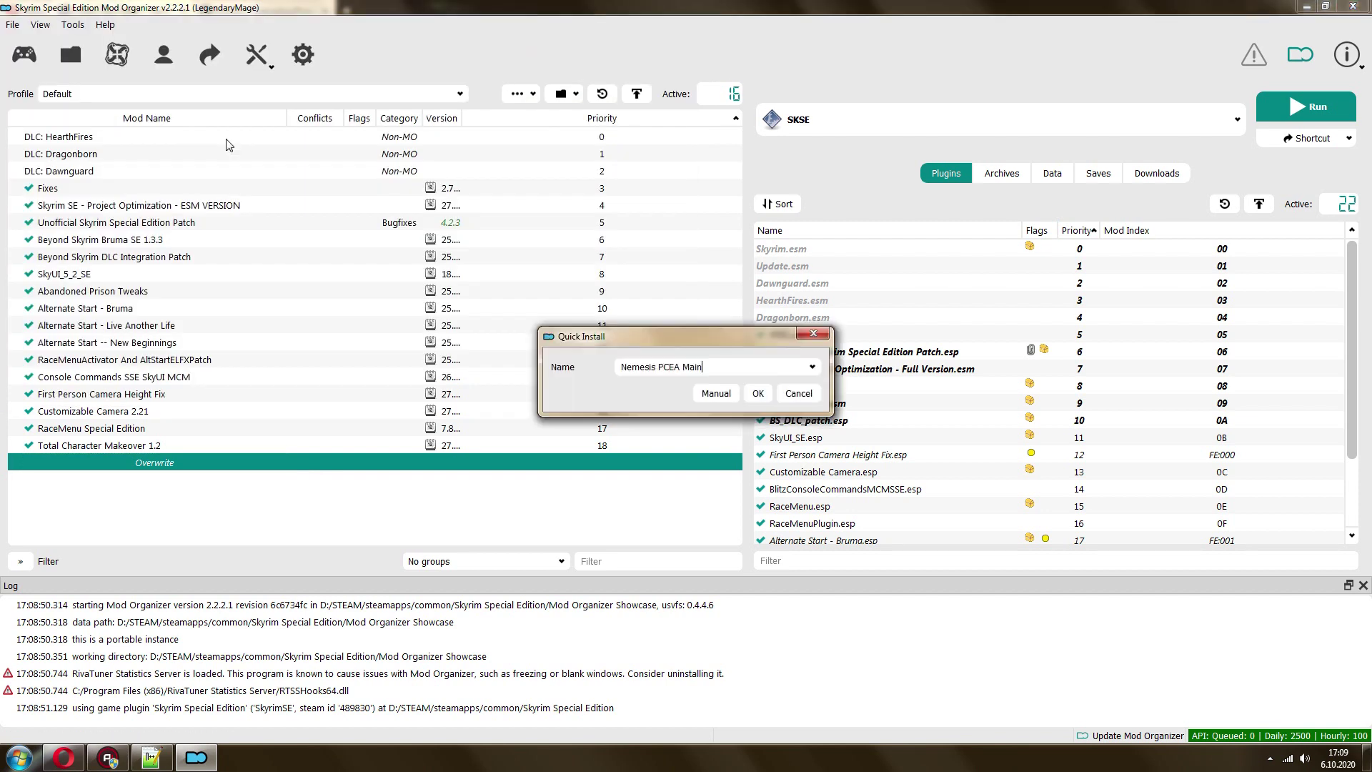
{"action": "left_click", "coordinate": [711, 393]}
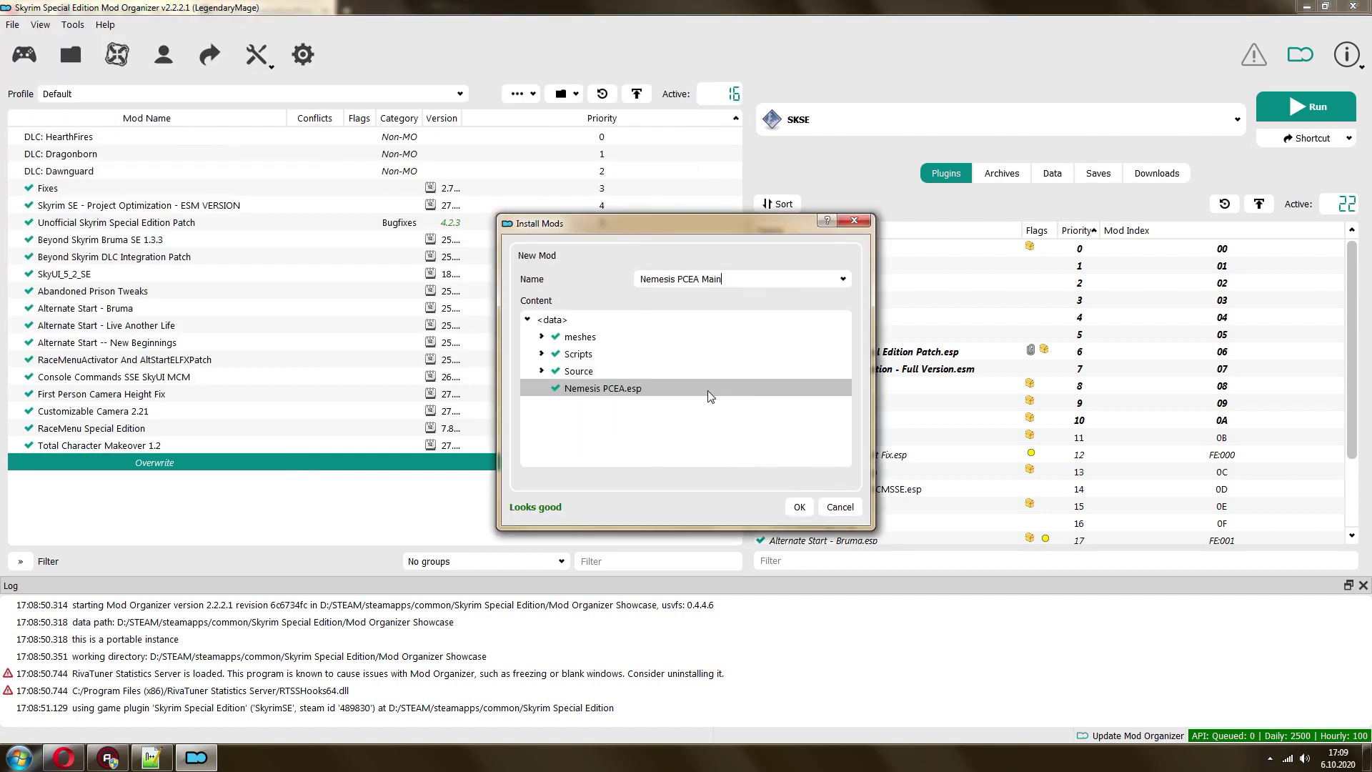
{"action": "left_click", "coordinate": [800, 507]}
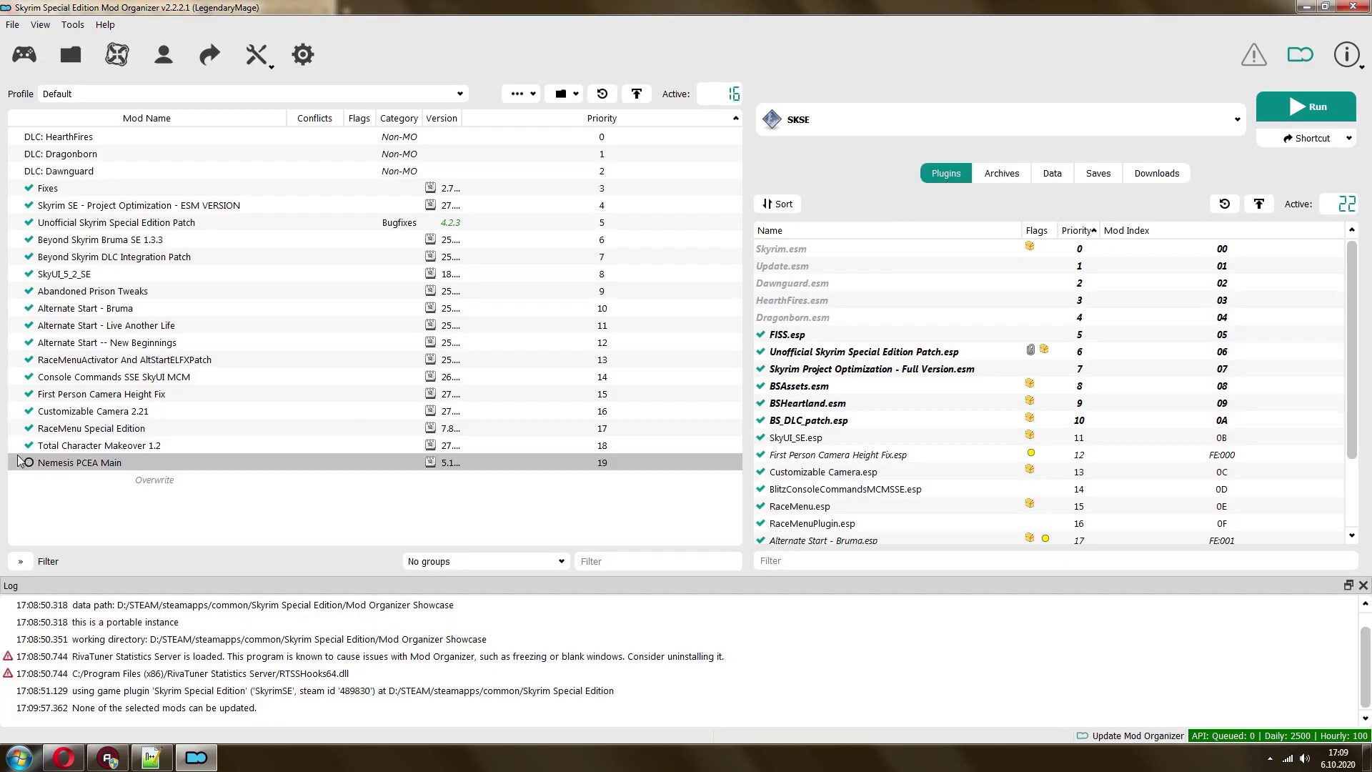
{"action": "left_click", "coordinate": [27, 463]}
- Open the Nemesis PCEA Main mod's folder in Windows Explorer and browse to meshes\actors\character\animations\Nemesis_PCEA
{"action": "right_click", "coordinate": [90, 460]}
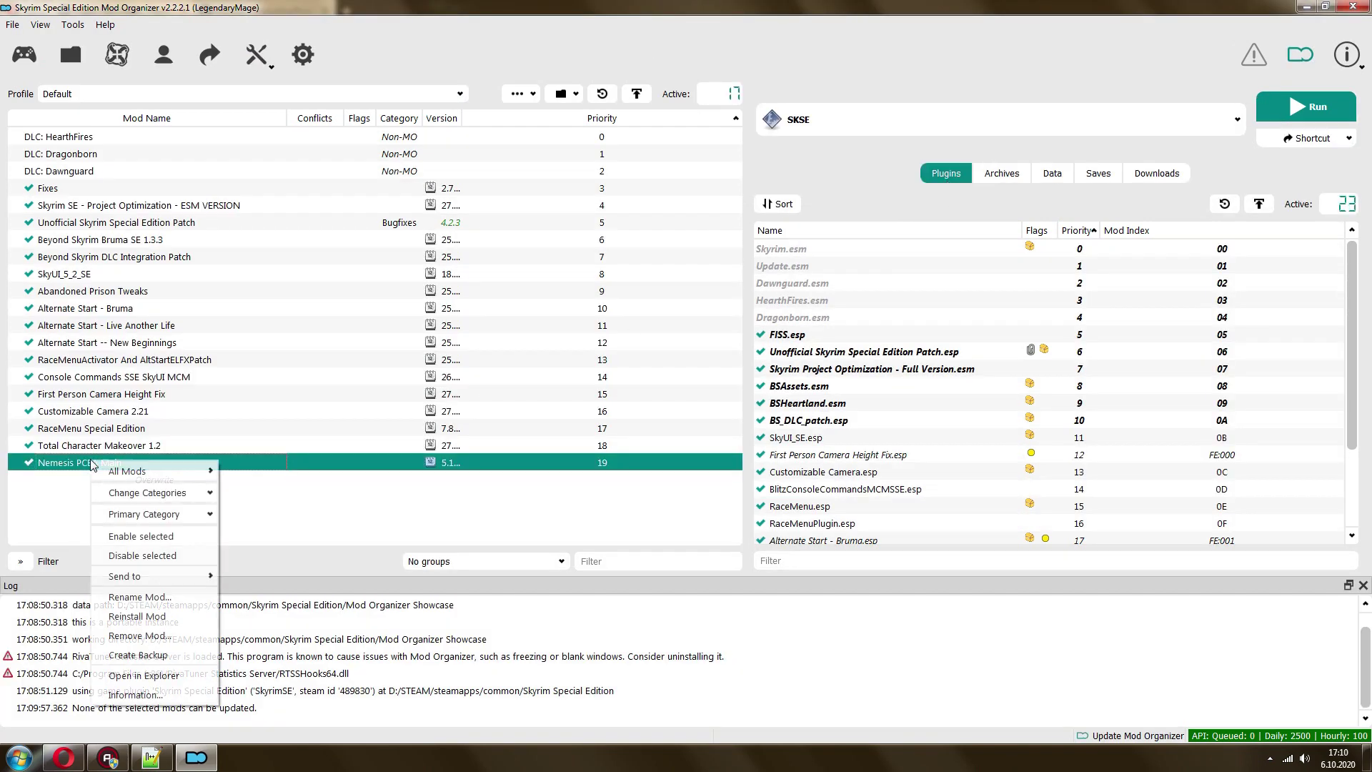
{"action": "left_click", "coordinate": [143, 675]}
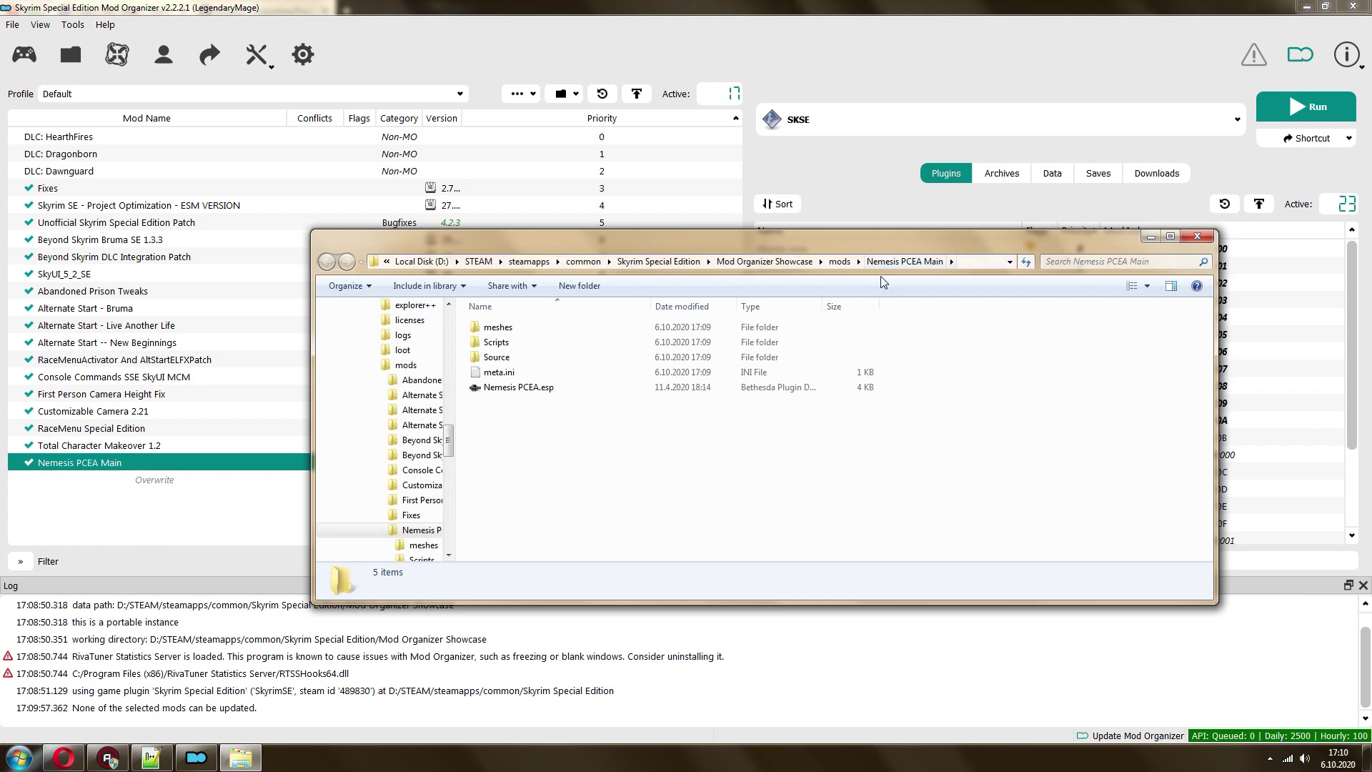
{"action": "left_click_drag", "start_coordinate": [839, 240], "coordinate": [866, 225]}
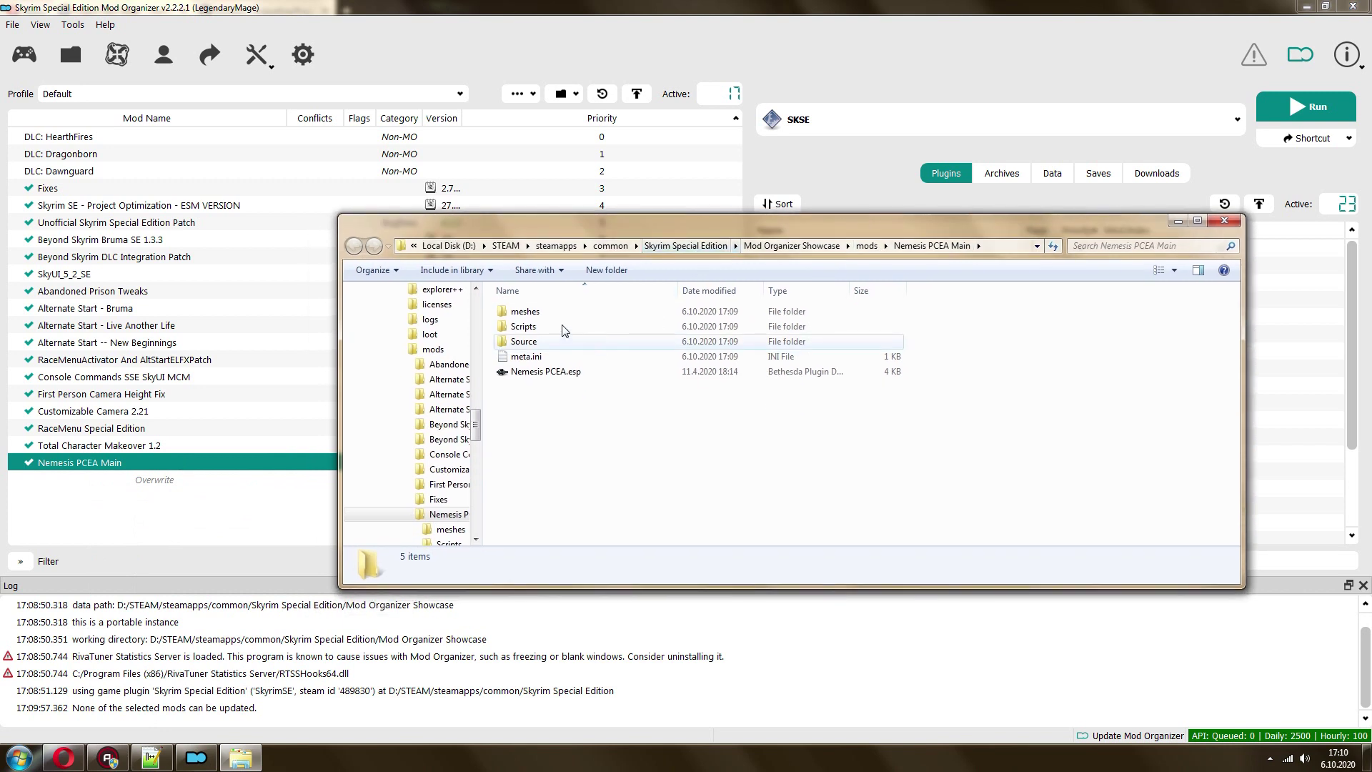
{"action": "left_click", "coordinate": [597, 315]}
{"action": "double_click", "coordinate": [597, 314]}
{"action": "double_click", "coordinate": [561, 314]}
{"action": "double_click", "coordinate": [568, 315]}
{"action": "double_click", "coordinate": [596, 314]}
{"action": "double_click", "coordinate": [555, 315]}
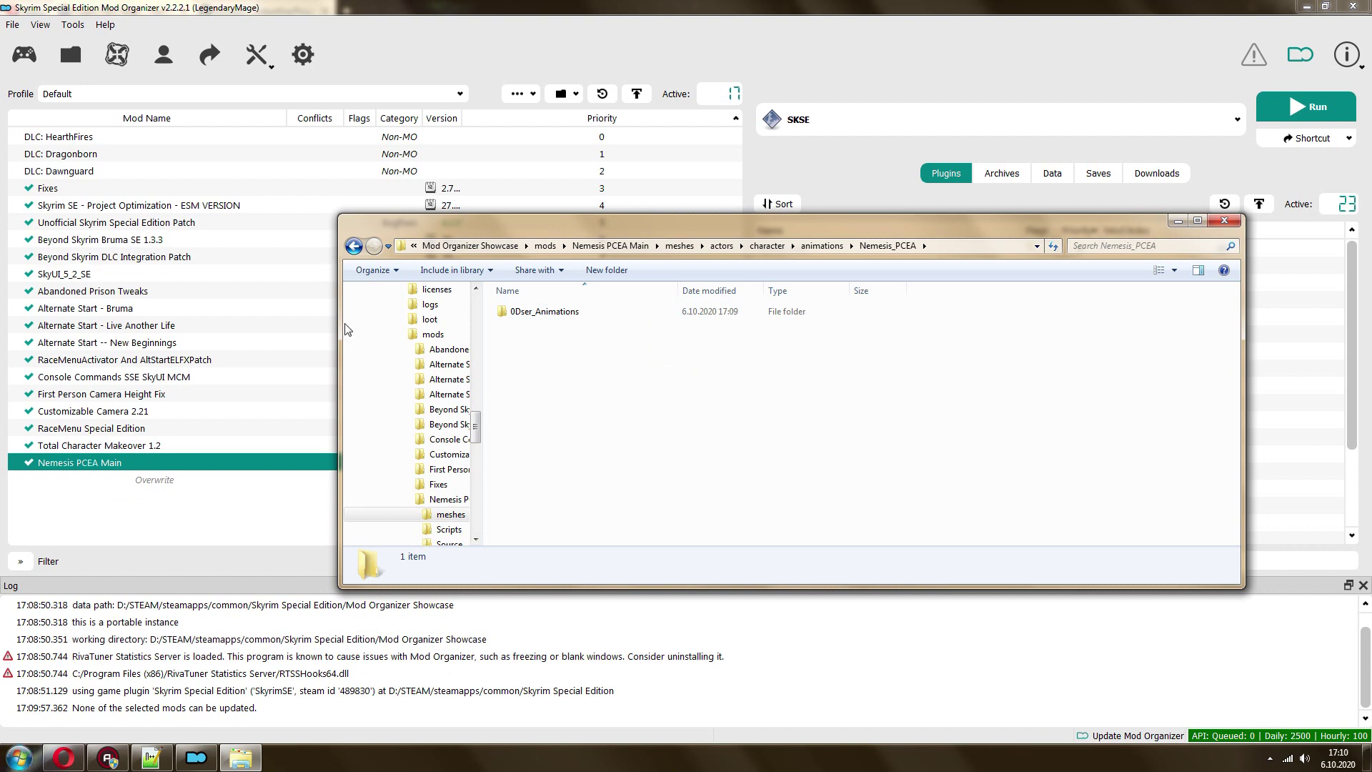
- Create a folder named 1nameofthecontentmods inside Nemesis_PCEA, and view the contents of the 0Dser_Animations folder
{"action": "right_click", "coordinate": [570, 344]}
{"action": "mouse_move", "coordinate": [708, 517]}
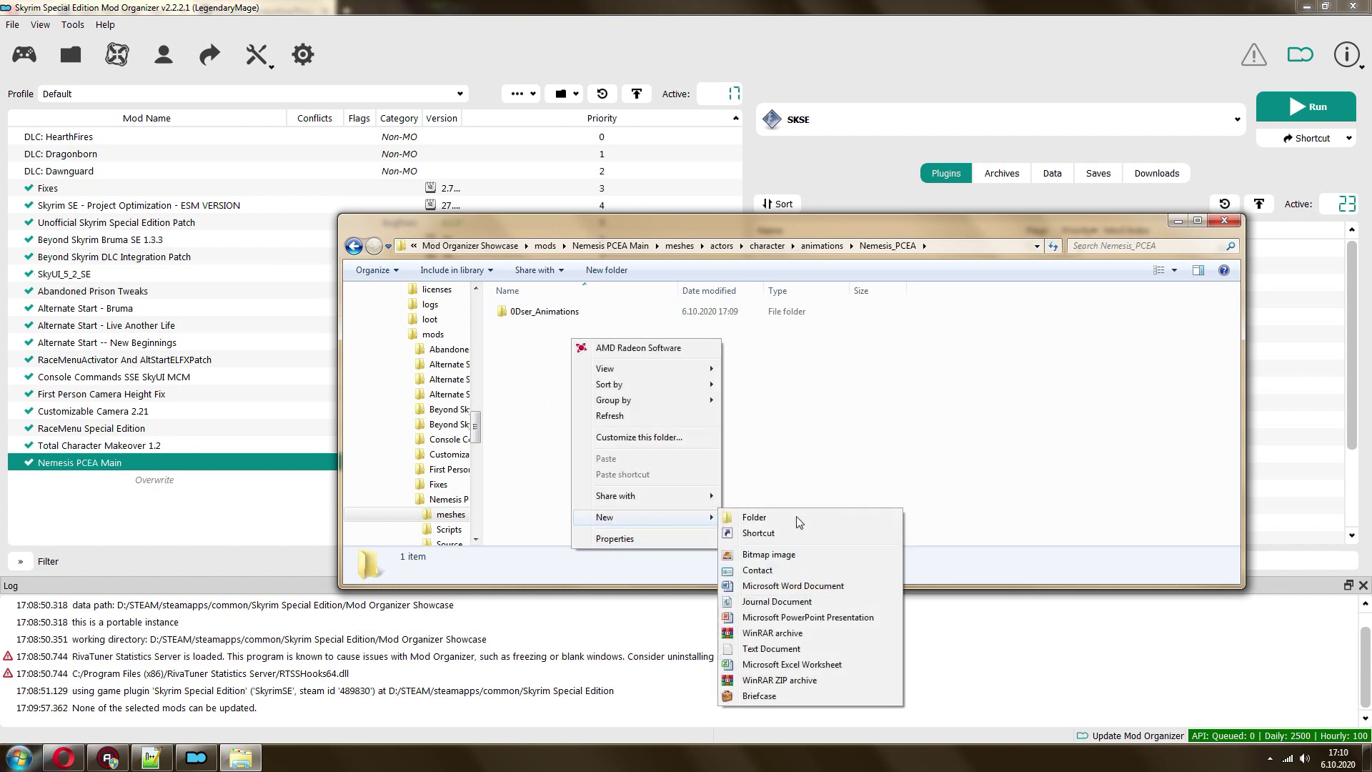
{"action": "left_click", "coordinate": [798, 520]}
{"action": "type", "text": "1"}
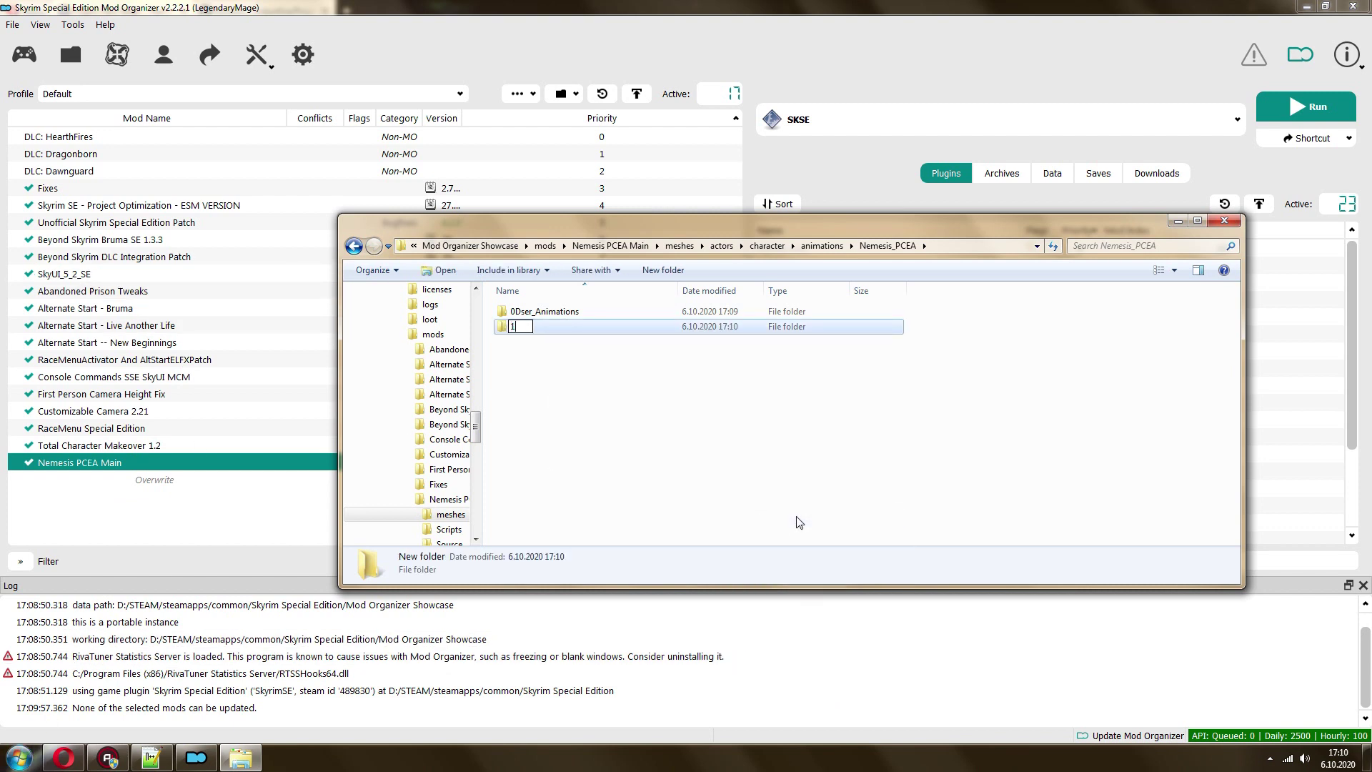
{"action": "type", "text": "nameo"}
{"action": "type", "text": "fthecontentm"}
{"action": "key", "text": "BackSpace"}
{"action": "type", "text": "contentmod"}
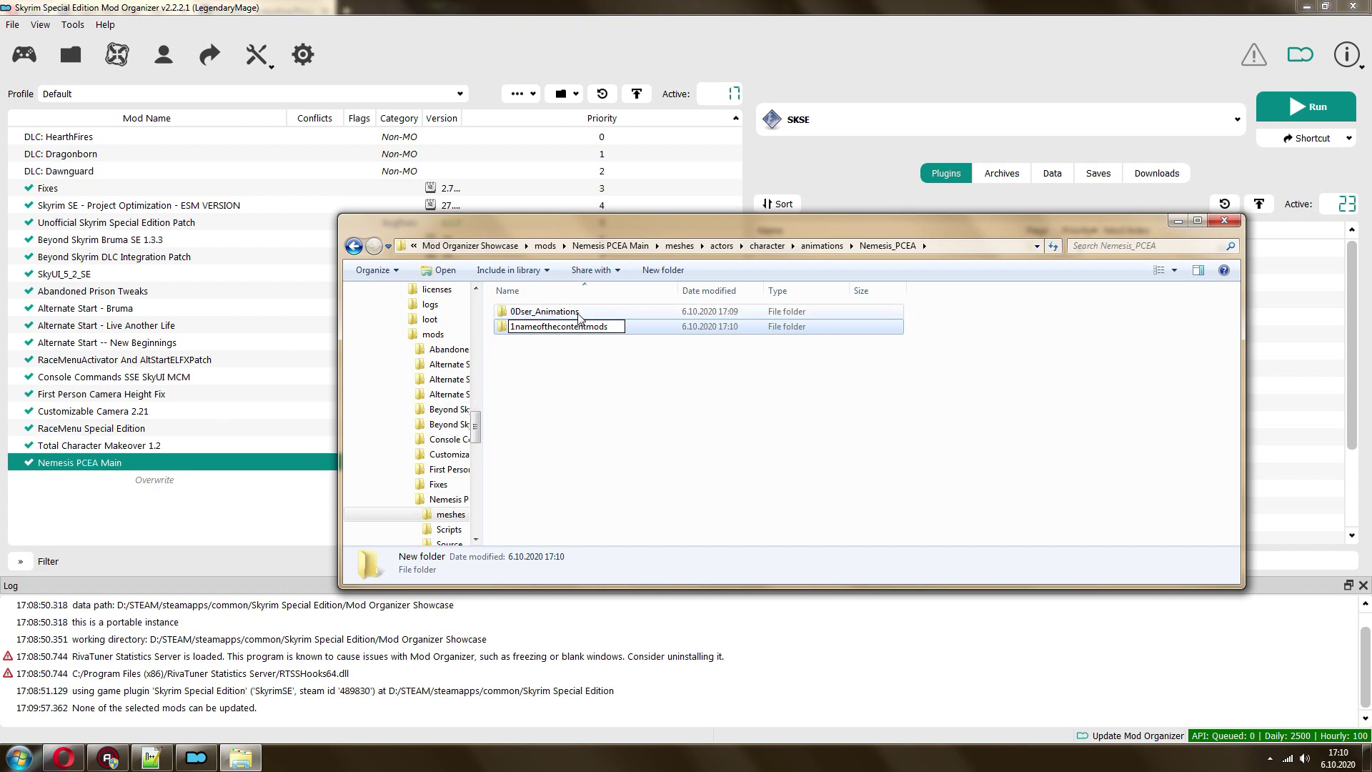
{"action": "left_click", "coordinate": [581, 342]}
{"action": "double_click", "coordinate": [544, 312]}
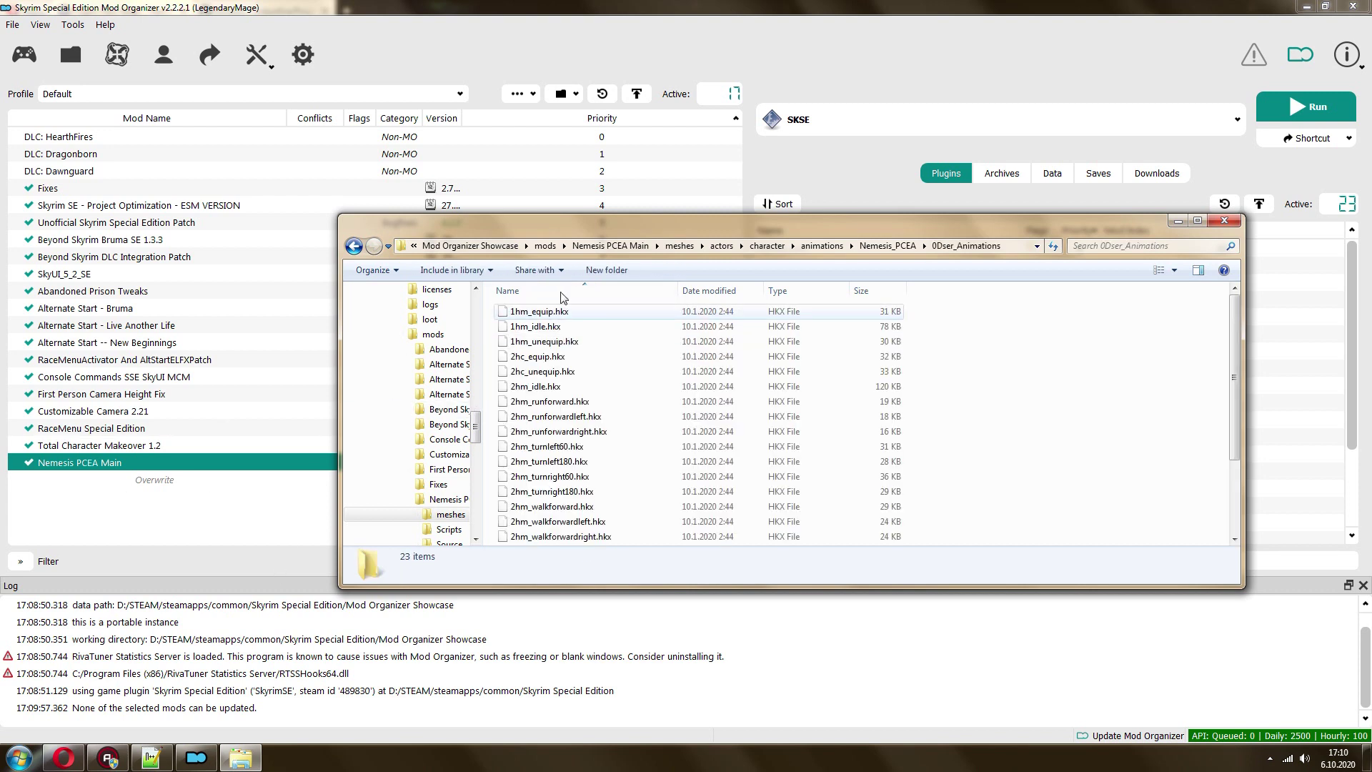
{"action": "left_click", "coordinate": [353, 247]}
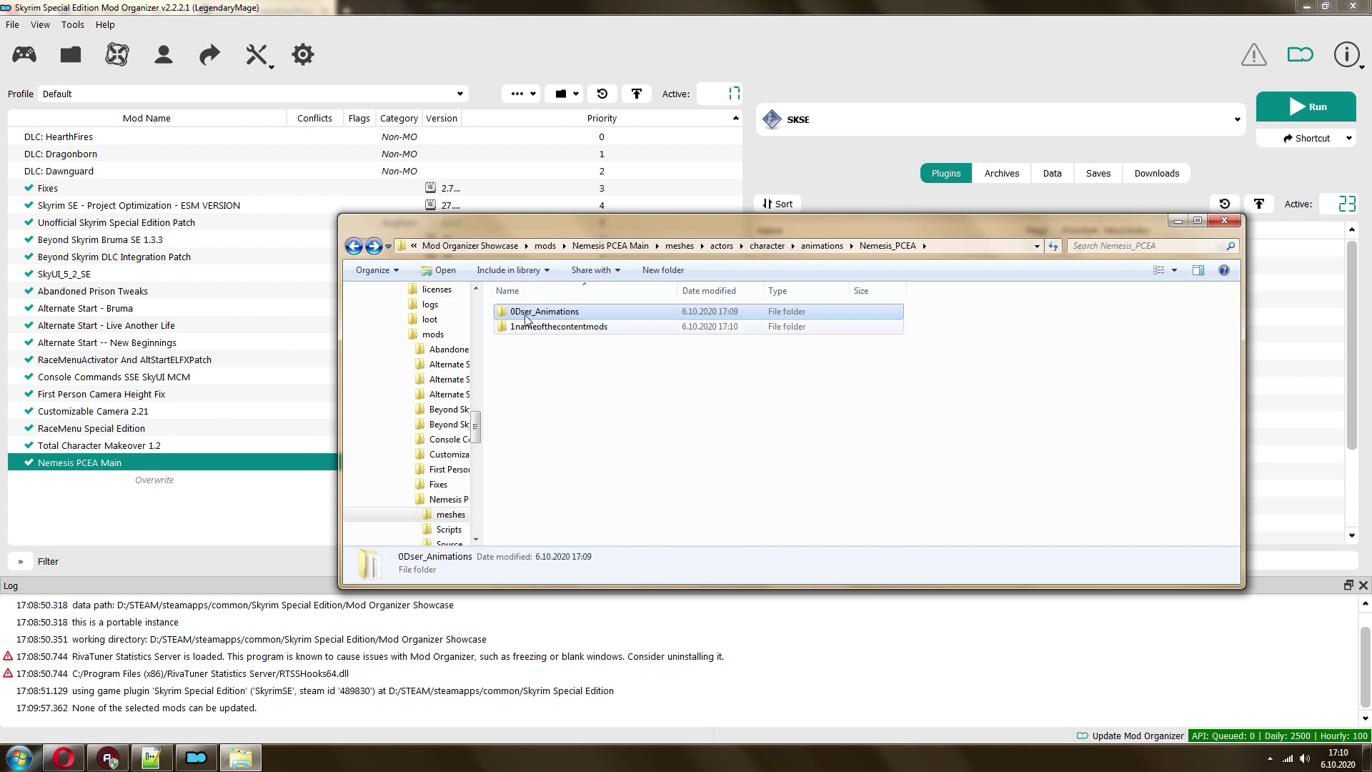
- Delete the 1nameofthecontentmods folder and close the Explorer window
{"action": "left_click", "coordinate": [566, 332]}
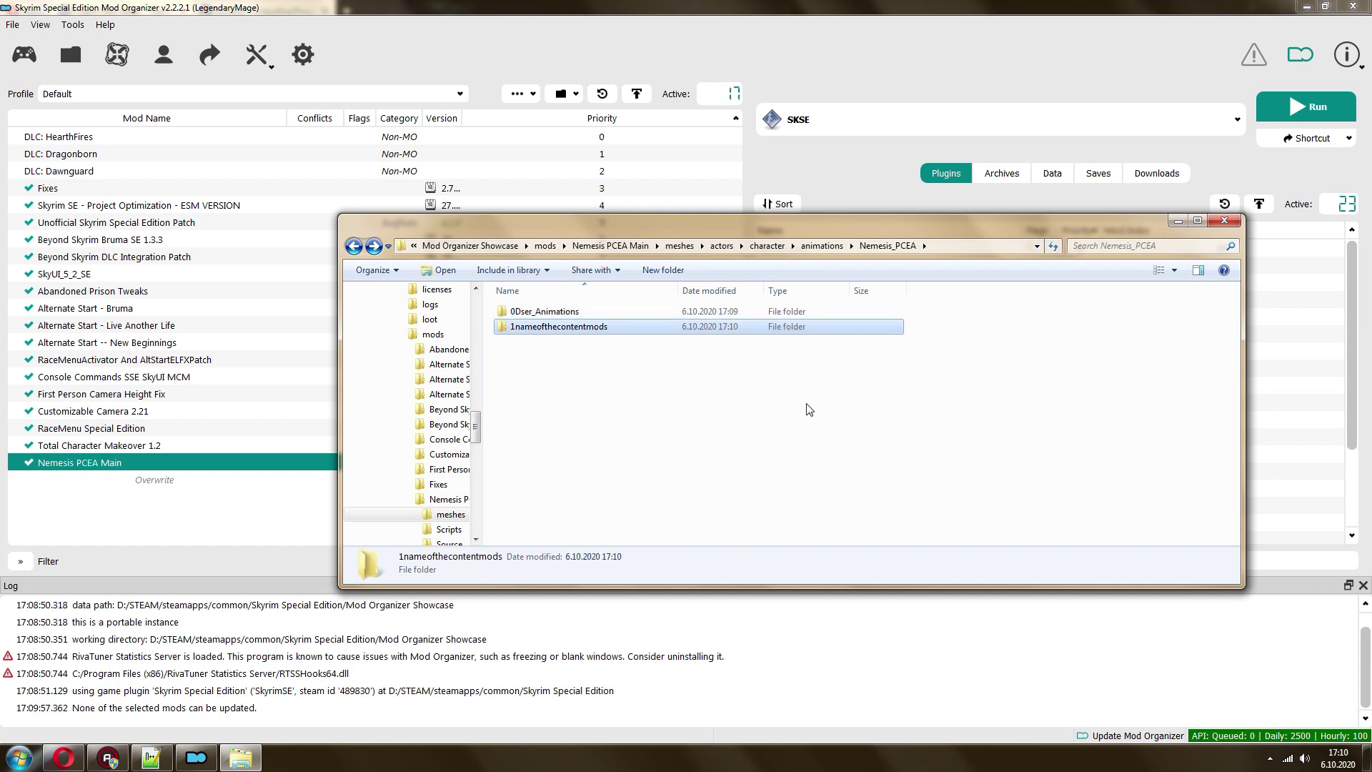
{"action": "key", "text": "Delete"}
{"action": "key", "text": "Return"}
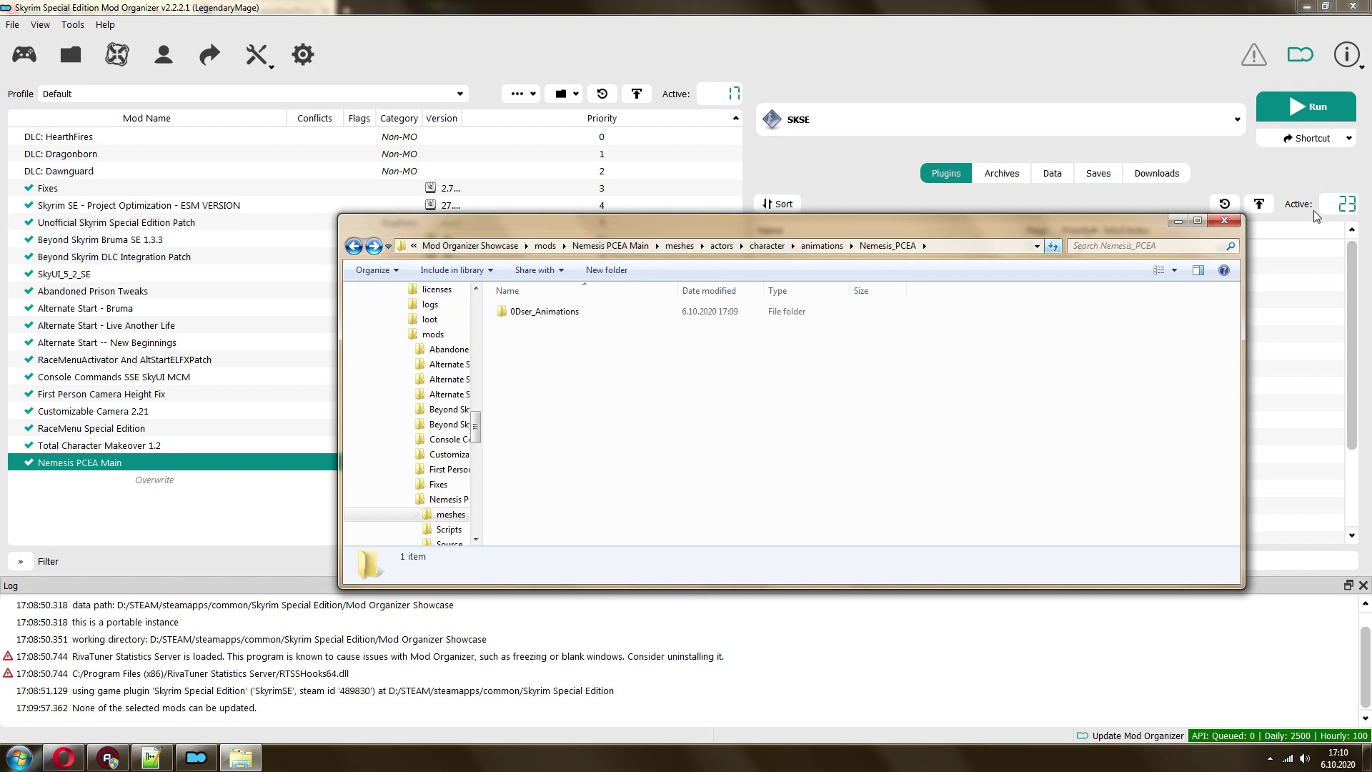
{"action": "left_click", "coordinate": [1231, 214]}
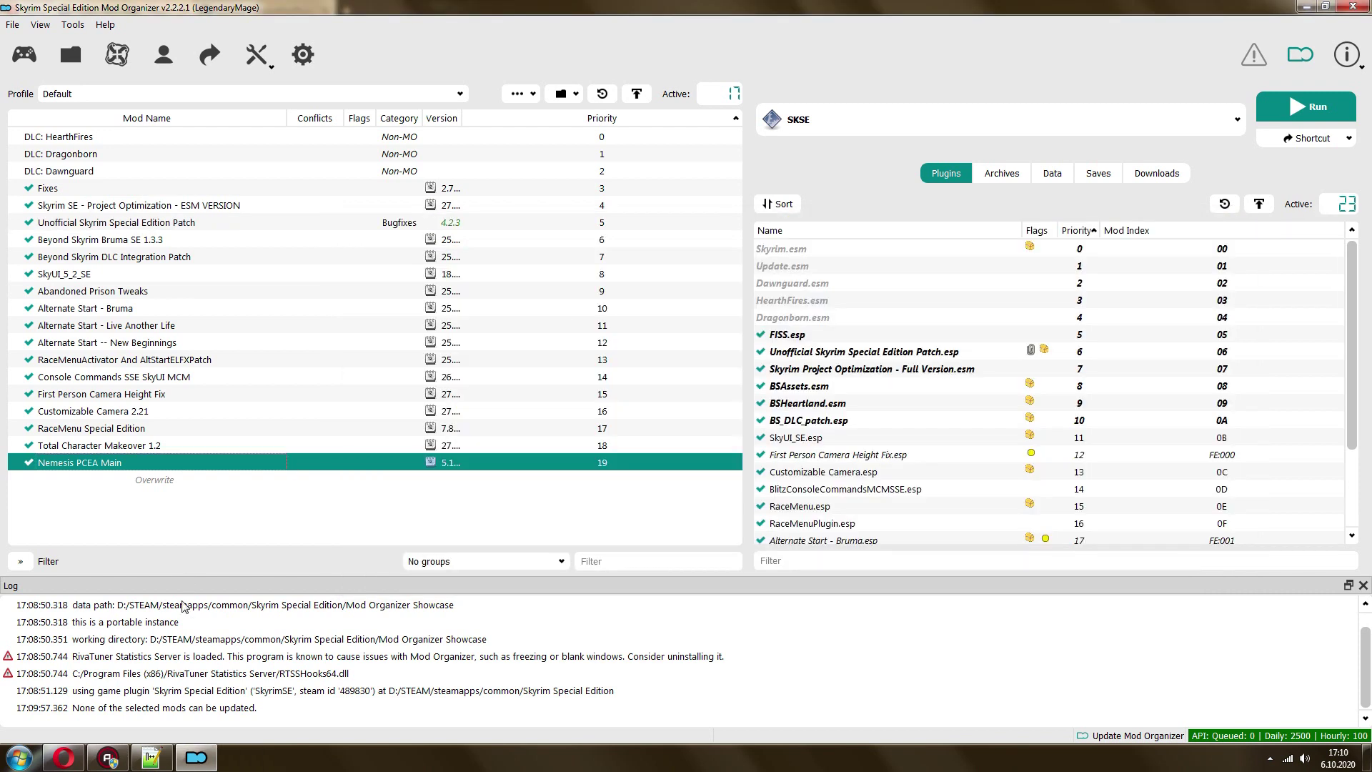
- Switch to the Opera browser and examine the Nemesis Unlimited Behavior Engine releases and v0.84-beta change notes on GitHub
{"action": "left_click", "coordinate": [64, 758]}
{"action": "left_click", "coordinate": [286, 6]}
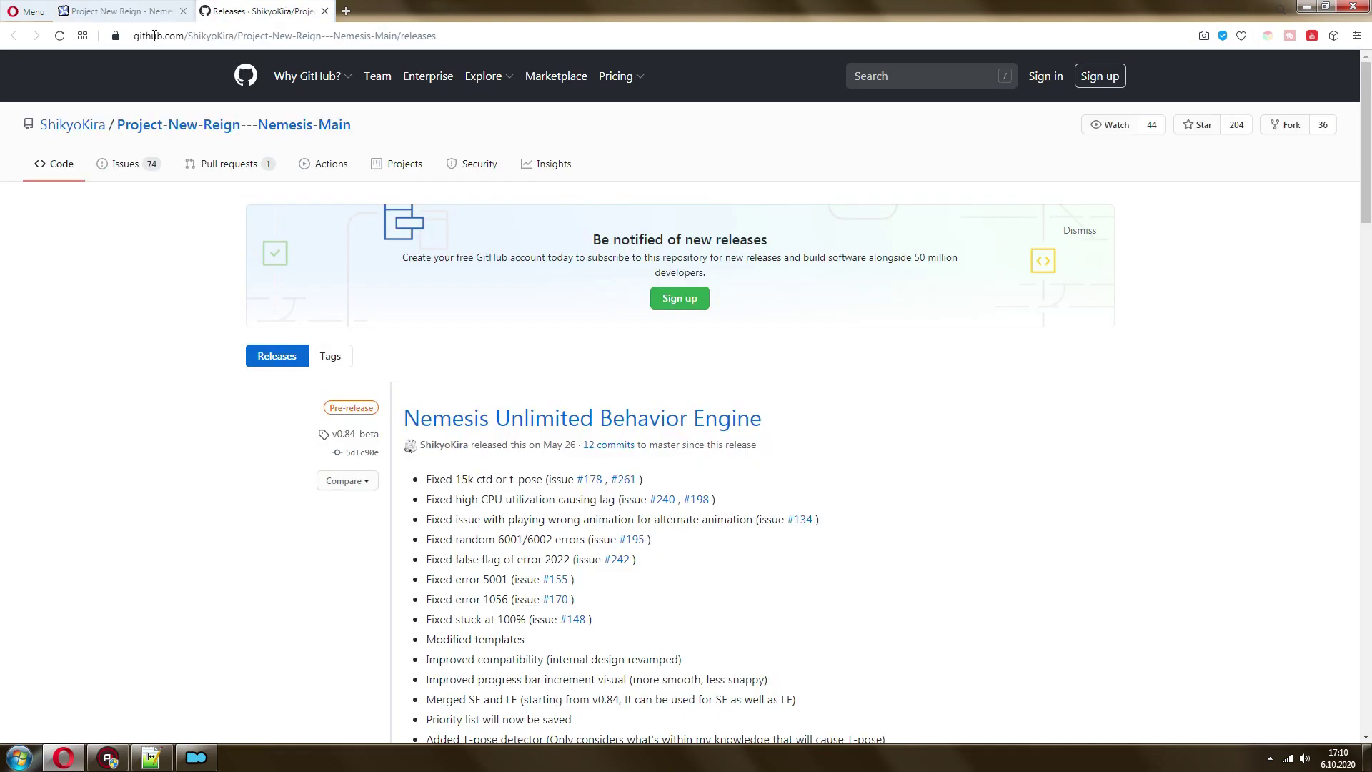
{"action": "left_click", "coordinate": [518, 41]}
{"action": "scroll", "coordinate": [1010, 280], "scroll_direction": "down", "scroll_amount": 3}
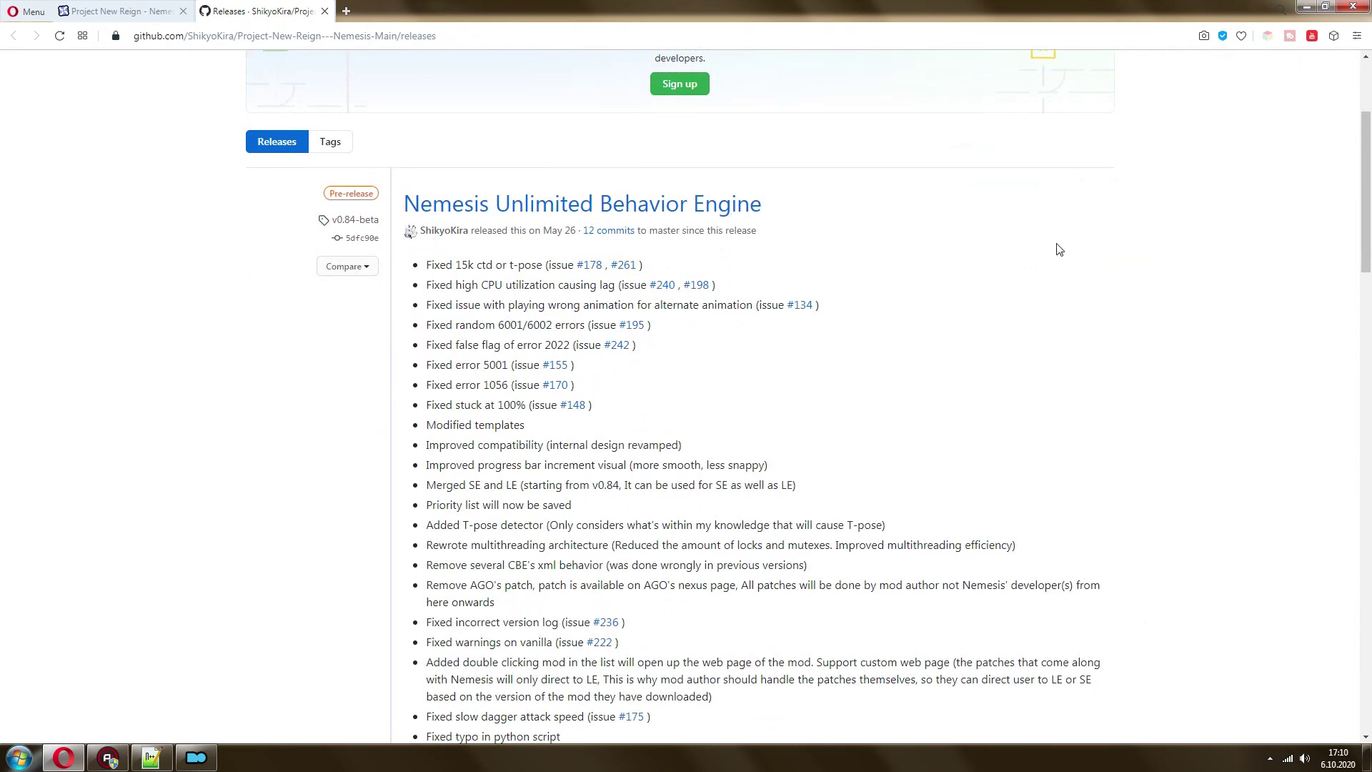
{"action": "scroll", "coordinate": [774, 238], "scroll_direction": "down", "scroll_amount": 5}
{"action": "scroll", "coordinate": [775, 239], "scroll_direction": "up", "scroll_amount": 5}
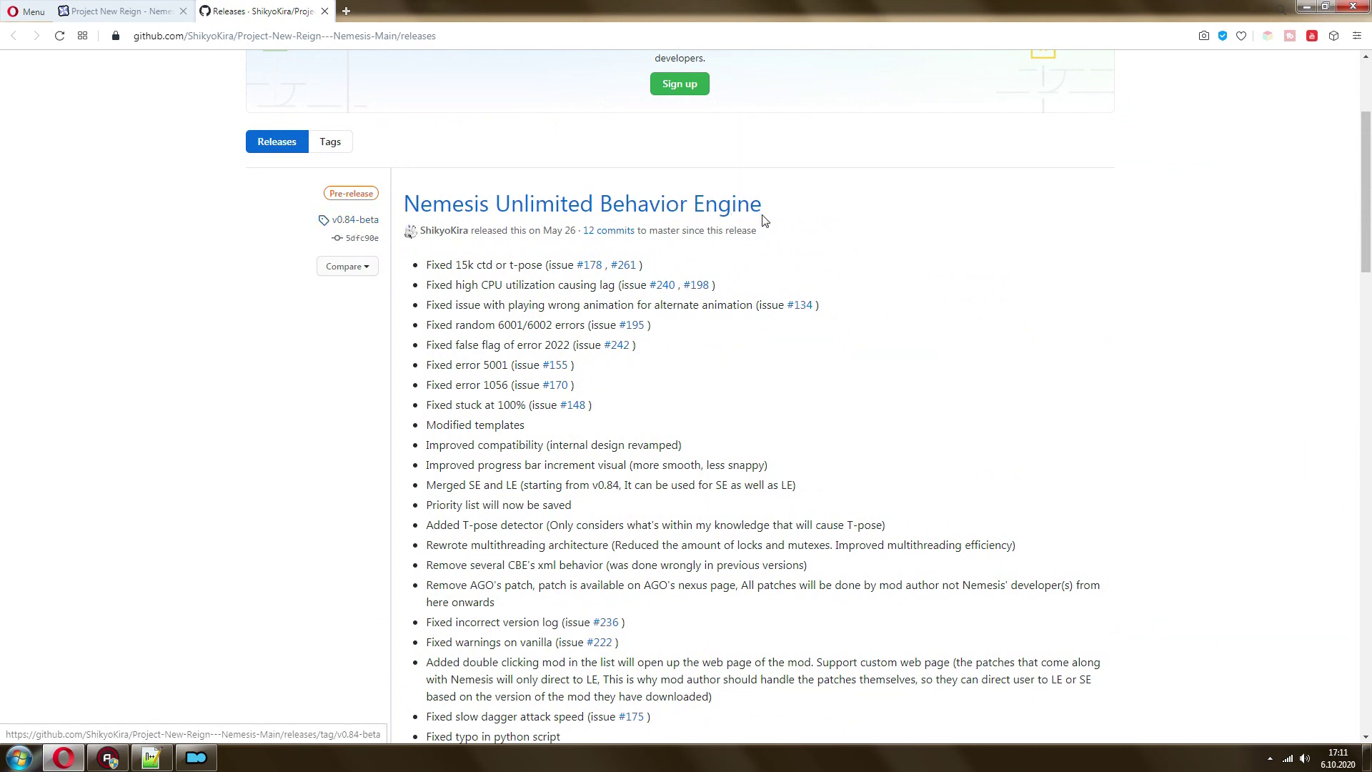
{"action": "scroll", "coordinate": [645, 153], "scroll_direction": "down", "scroll_amount": 3}
{"action": "scroll", "coordinate": [570, 272], "scroll_direction": "up", "scroll_amount": 2}
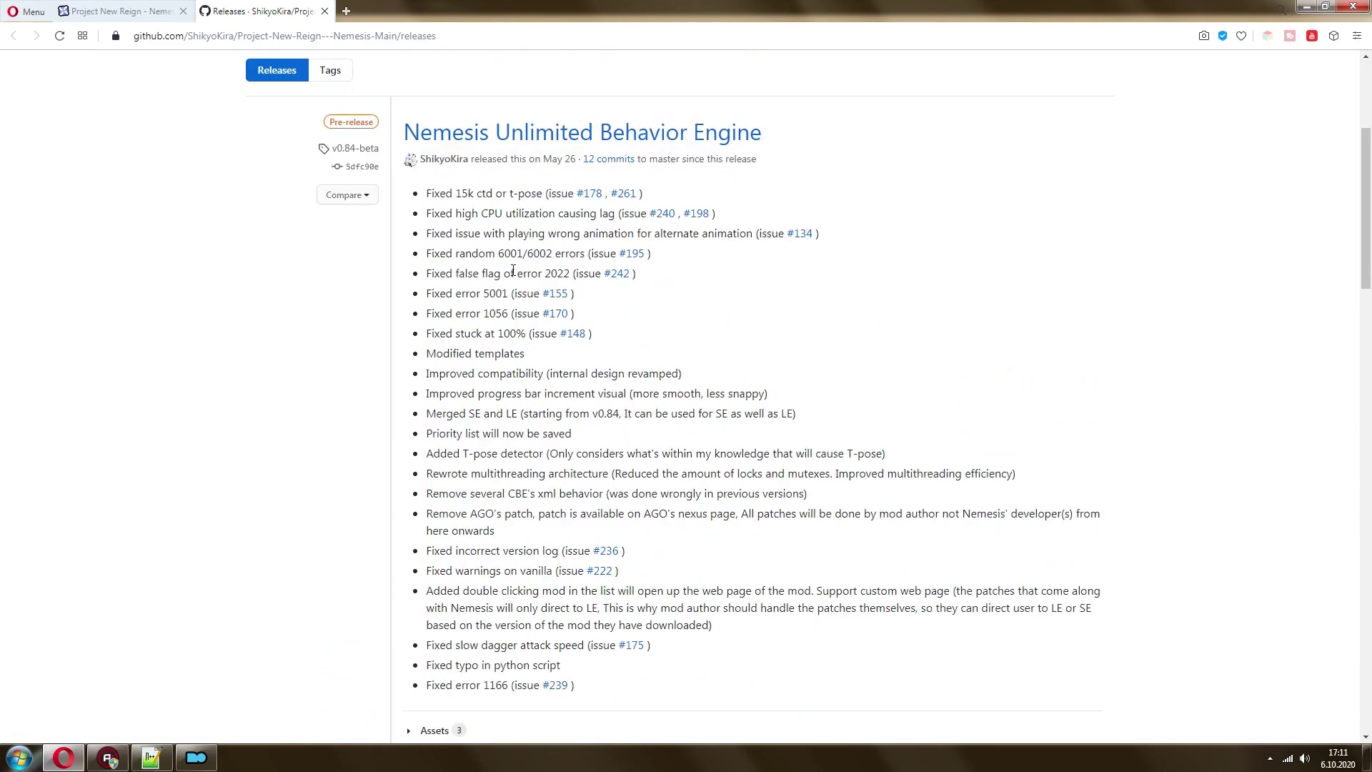
{"action": "scroll", "coordinate": [508, 266], "scroll_direction": "down", "scroll_amount": 6}
{"action": "scroll", "coordinate": [965, 158], "scroll_direction": "up", "scroll_amount": 5}
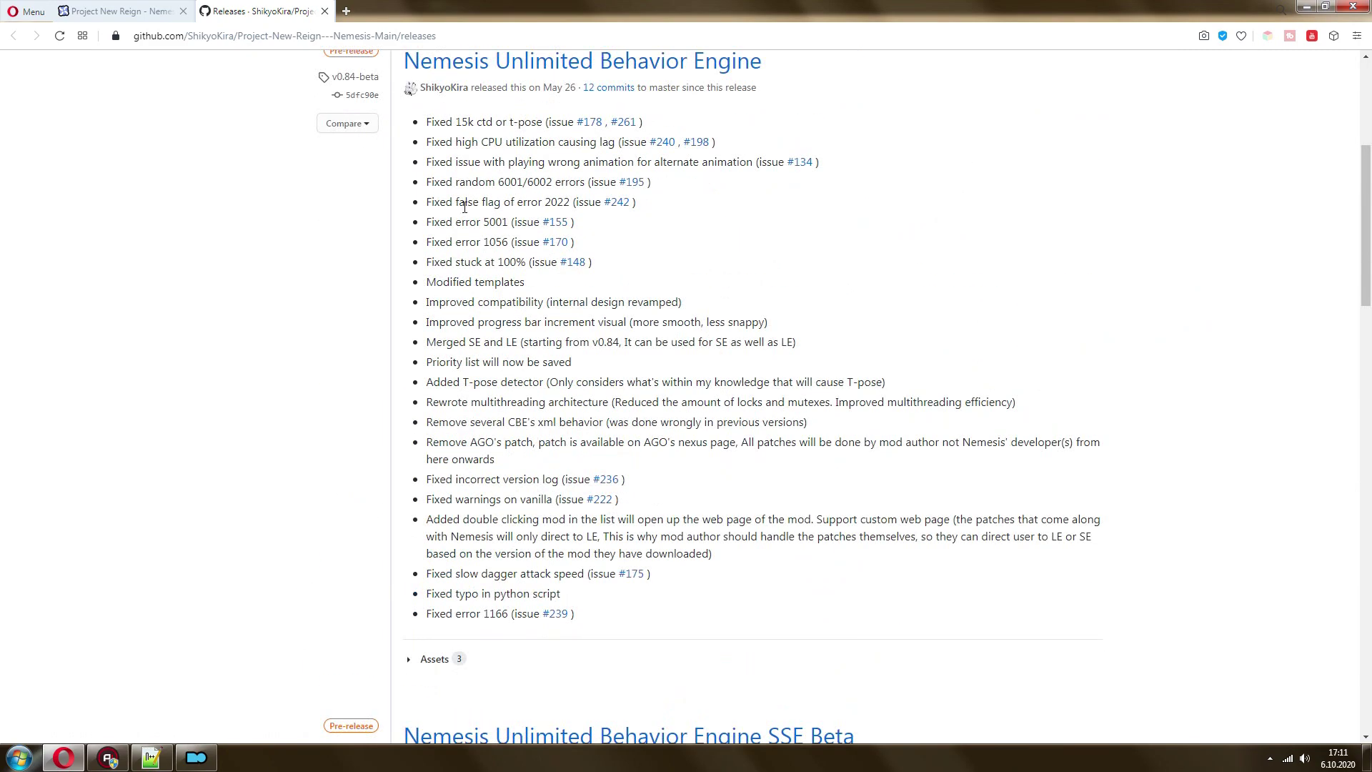
{"action": "scroll", "coordinate": [536, 120], "scroll_direction": "down", "scroll_amount": 5}
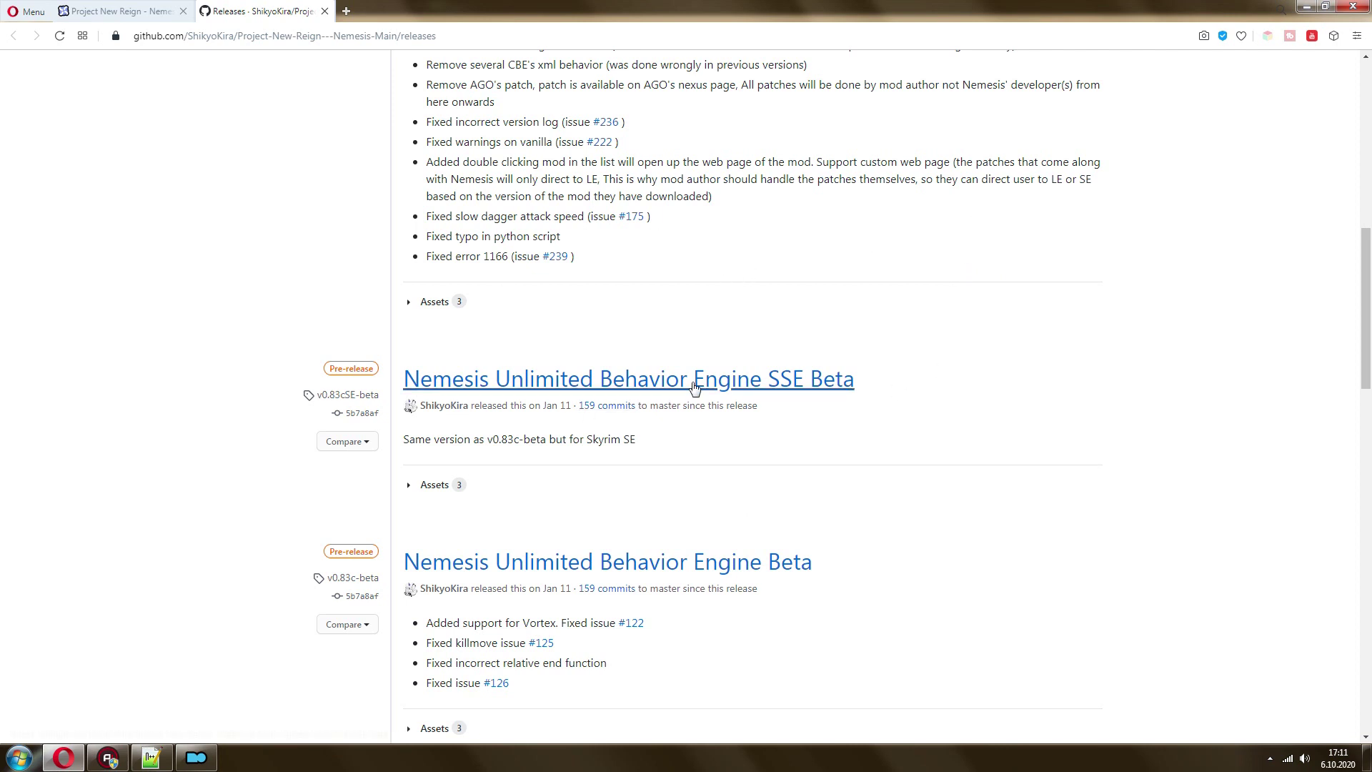
{"action": "scroll", "coordinate": [907, 300], "scroll_direction": "down", "scroll_amount": 1}
{"action": "scroll", "coordinate": [1100, 307], "scroll_direction": "up", "scroll_amount": 10}
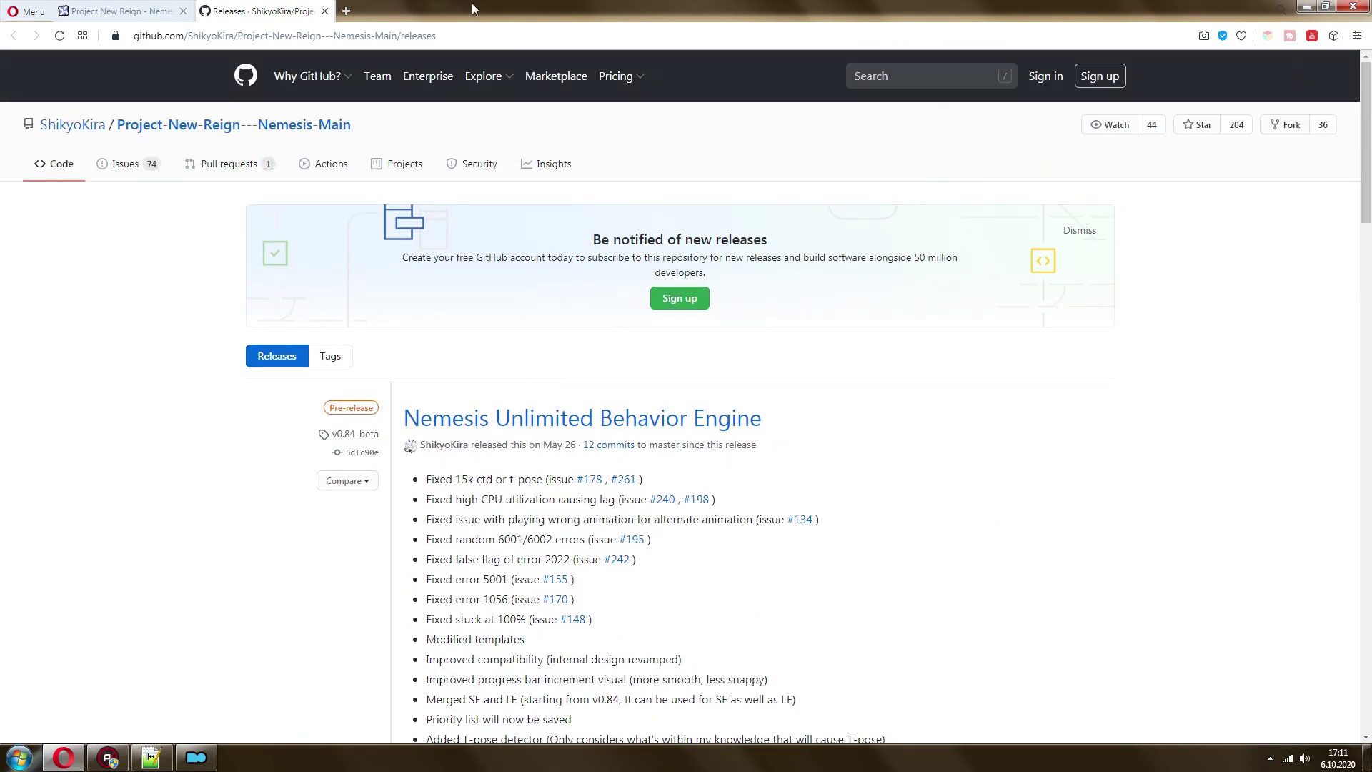
- Switch to Mod Organizer, manually install the Nemesis Unlimited Behavior Engine archive as Nemesis, and enable and select the mod
{"action": "left_click", "coordinate": [197, 758]}
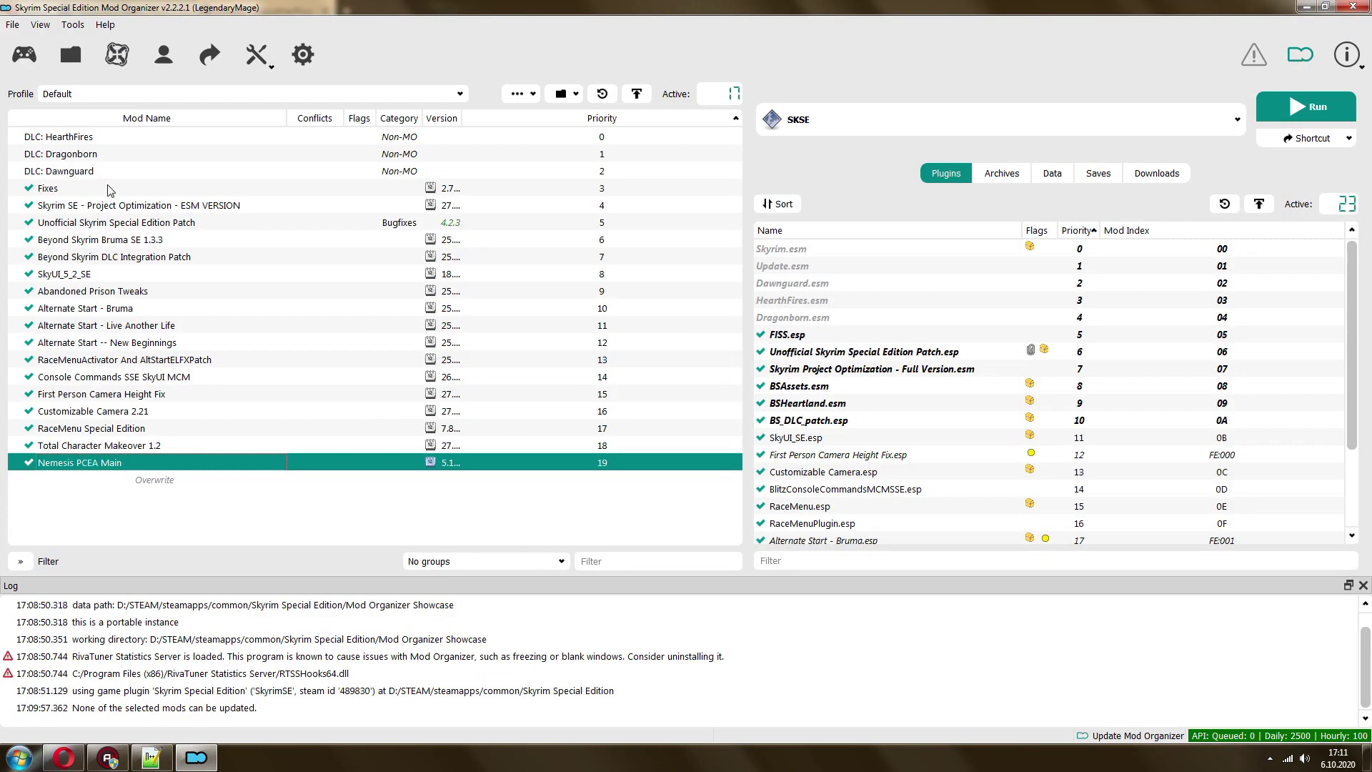
{"action": "left_click", "coordinate": [71, 71]}
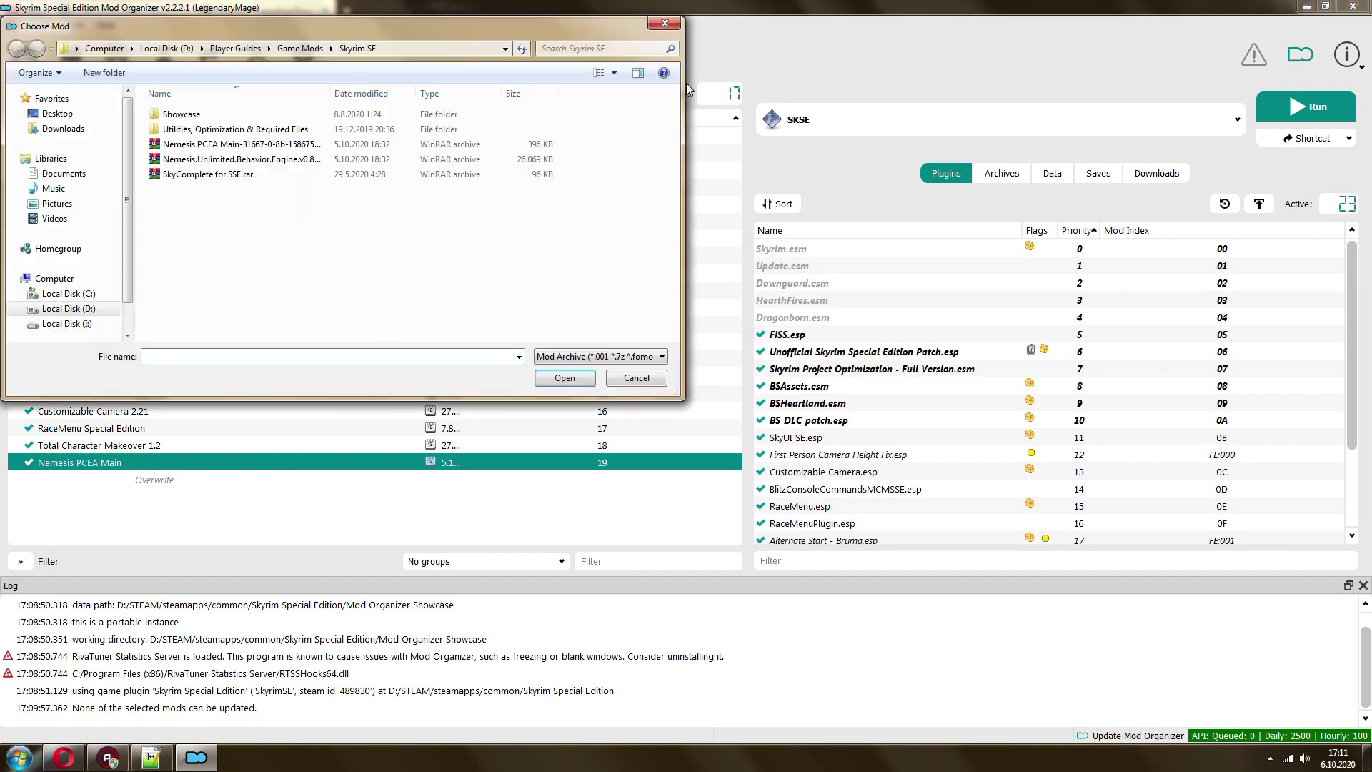
{"action": "double_click", "coordinate": [244, 163]}
{"action": "left_click", "coordinate": [733, 393]}
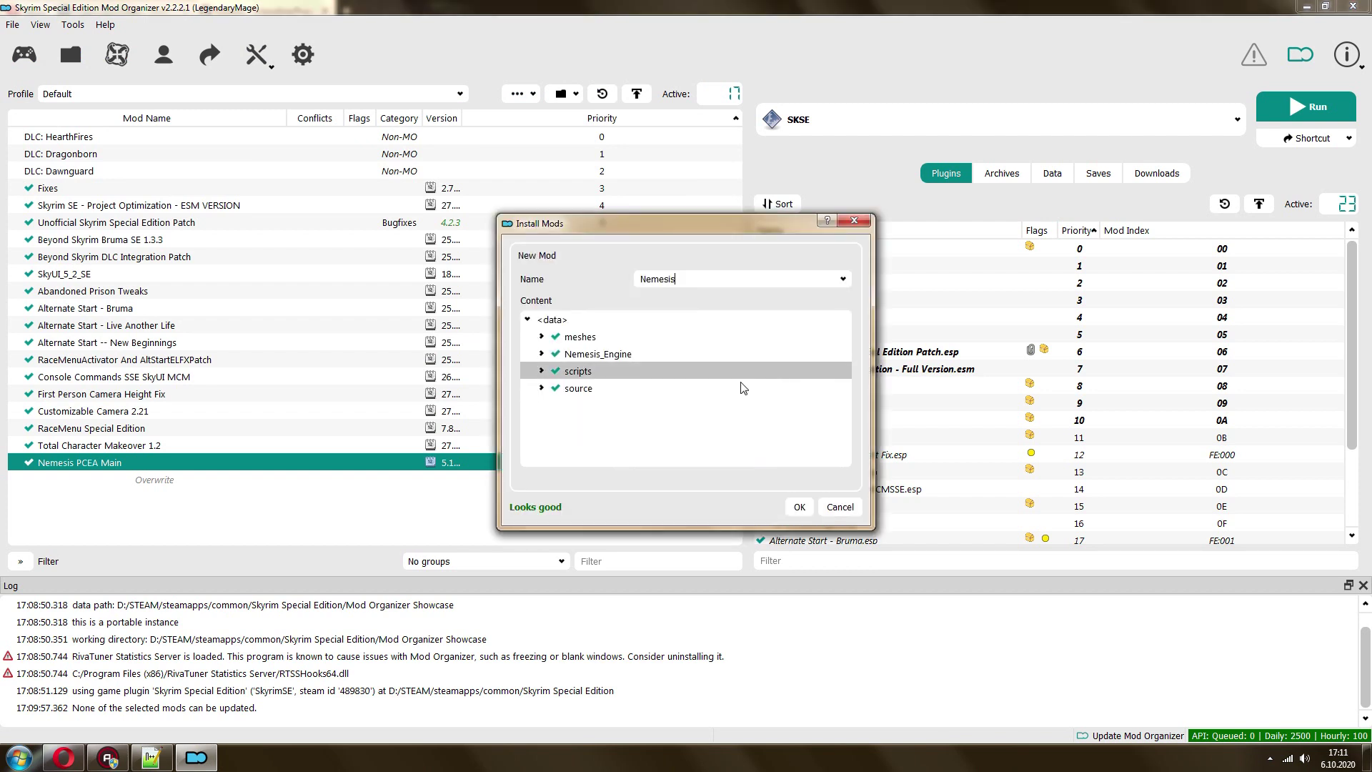
{"action": "left_click", "coordinate": [799, 508]}
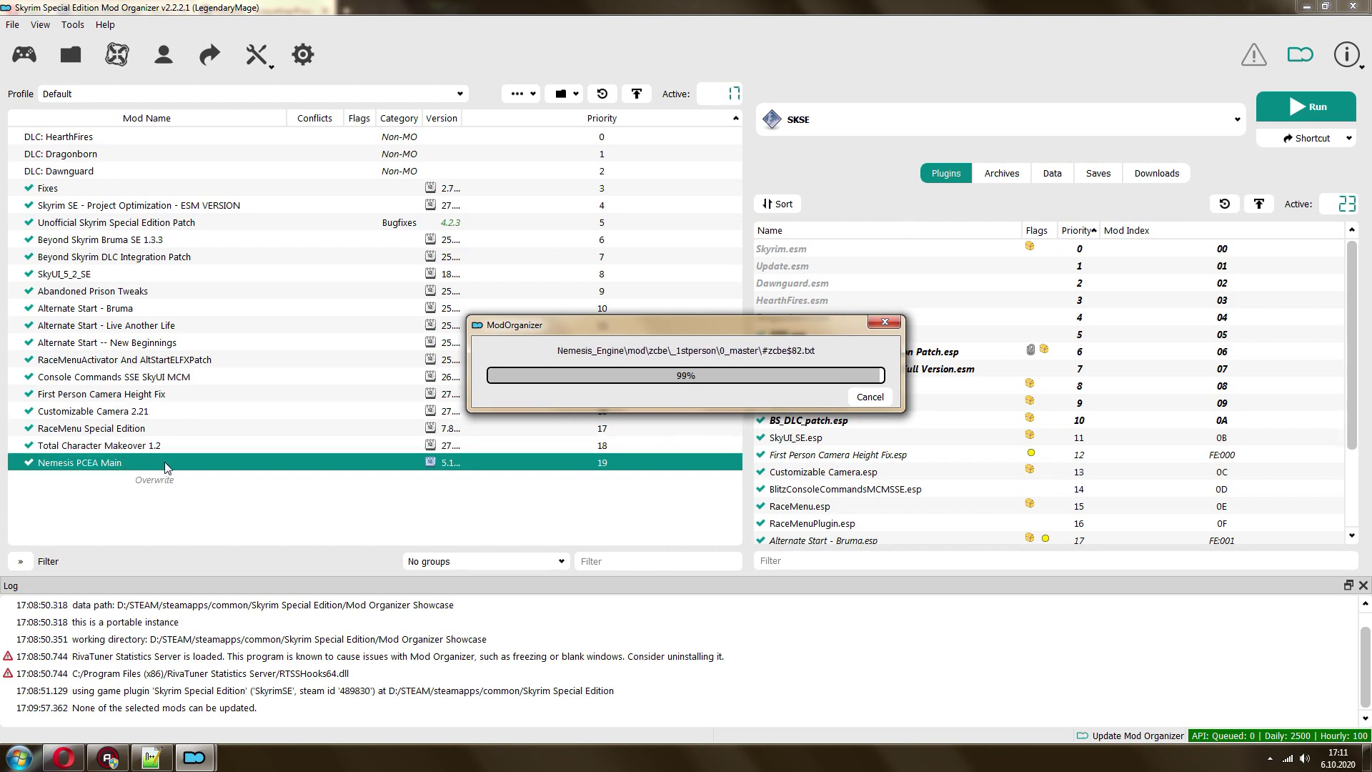
{"action": "left_click", "coordinate": [29, 479]}
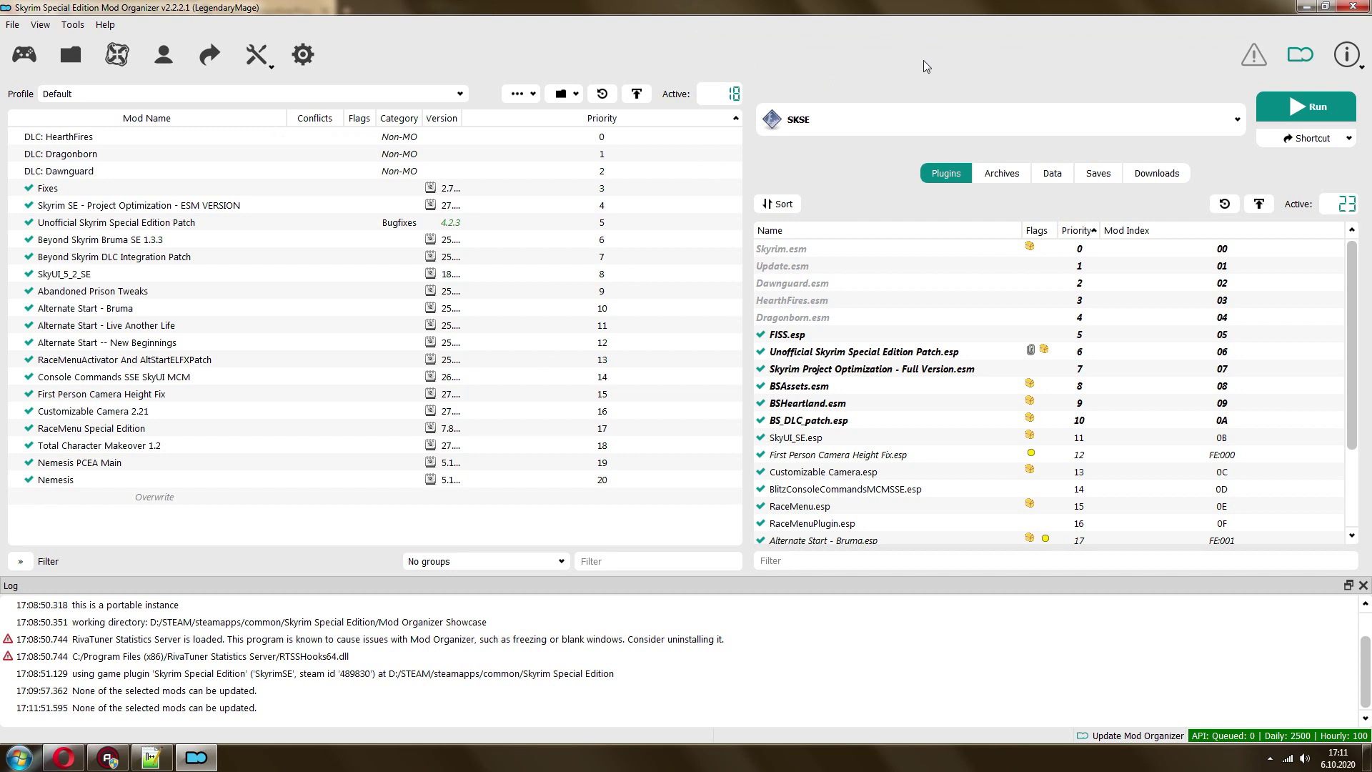
{"action": "left_click", "coordinate": [97, 479]}
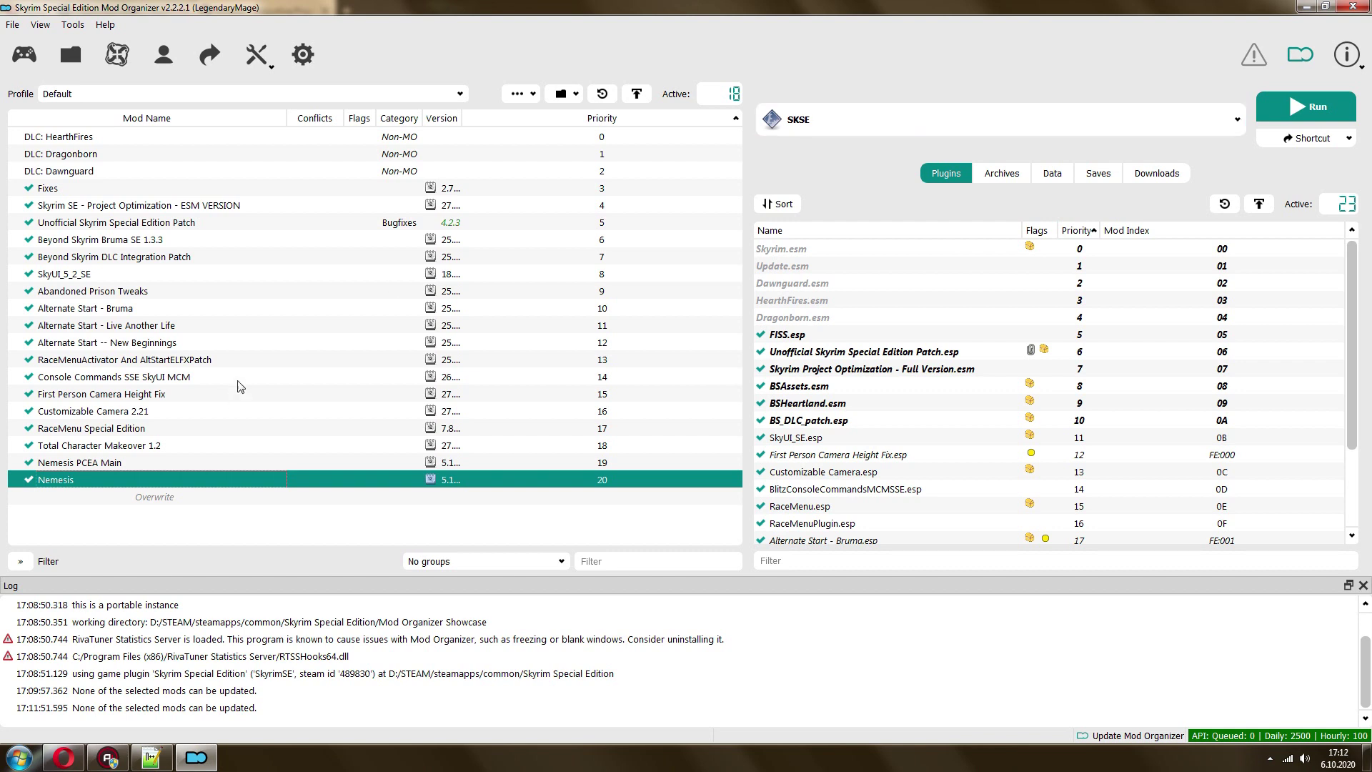
- Add Nemesis Unlimited Behavior Engine.exe from the Nemesis_Engine folder of the Nemesis mod as a new Mod Organizer executable
{"action": "right_click", "coordinate": [60, 482]}
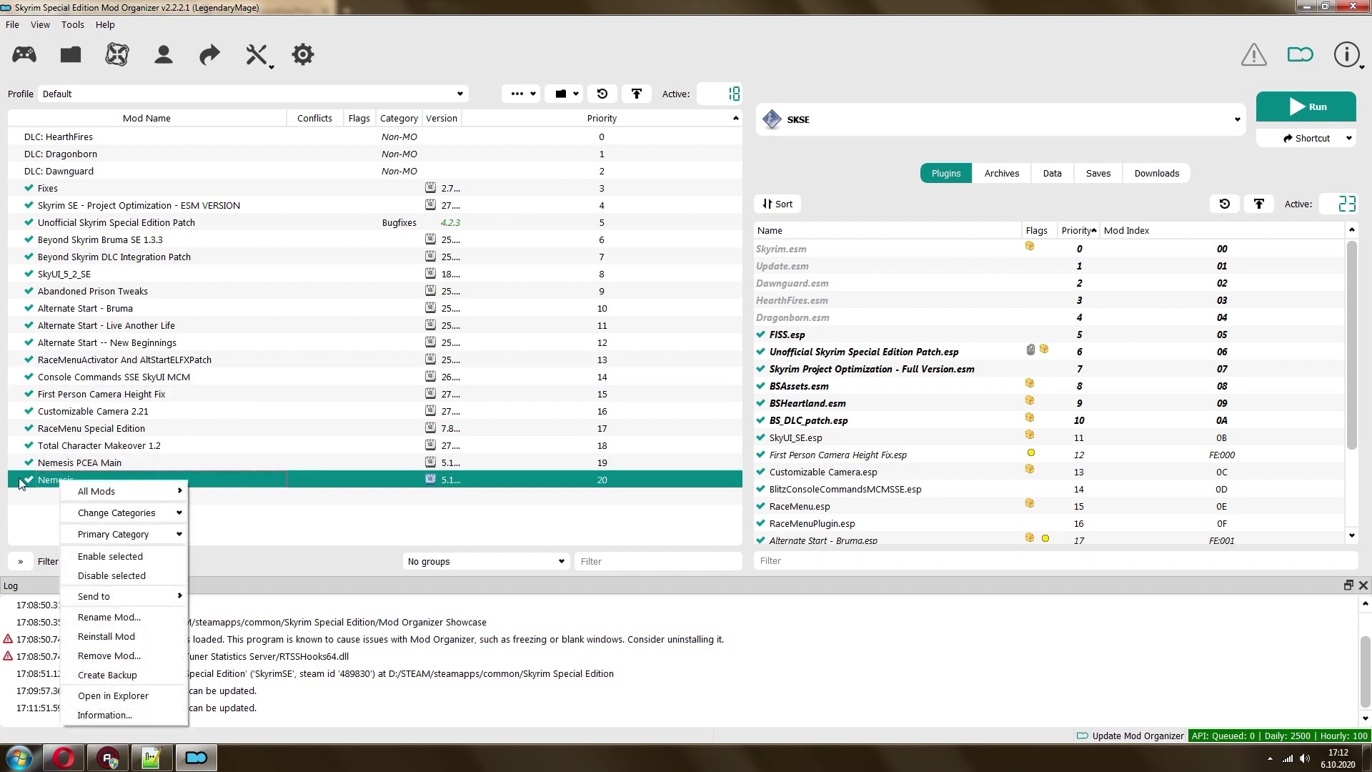
{"action": "left_click", "coordinate": [69, 27]}
{"action": "left_click", "coordinate": [76, 26]}
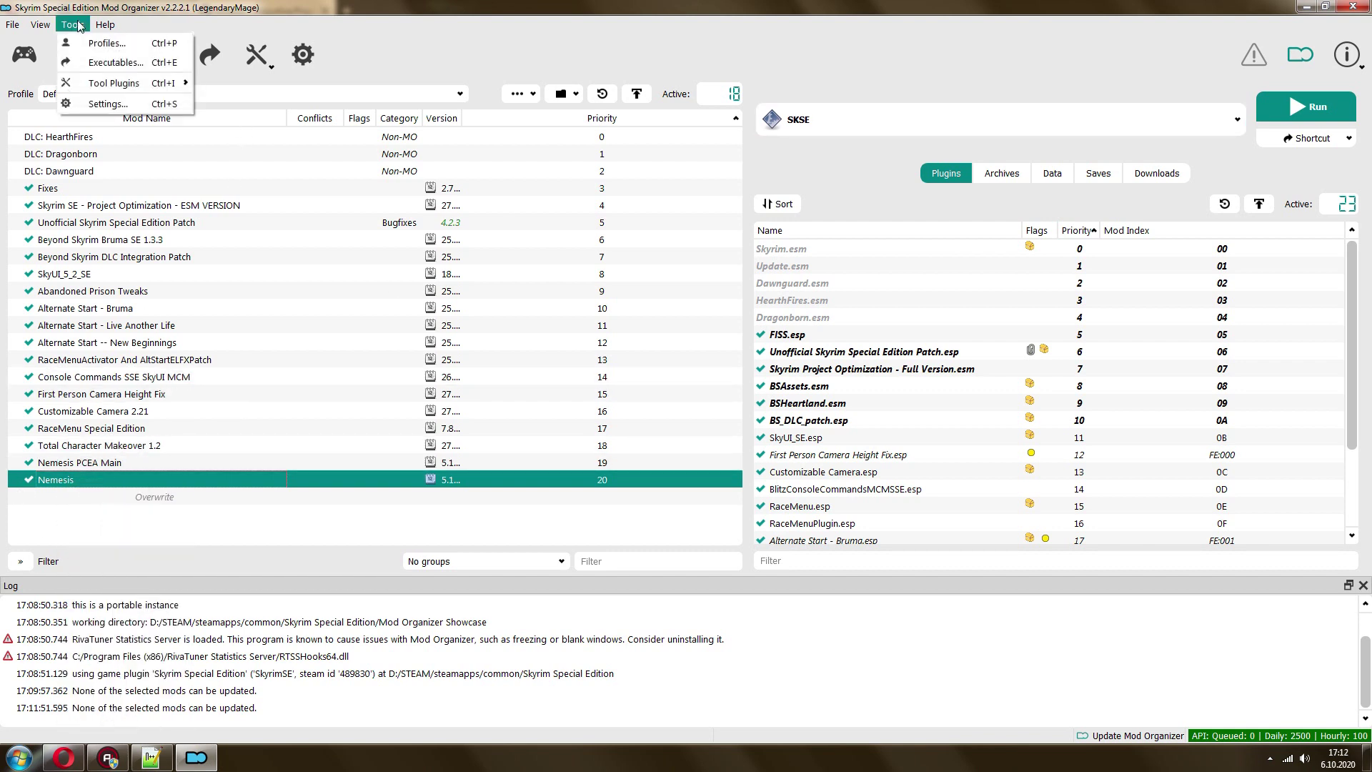
{"action": "left_click", "coordinate": [111, 64]}
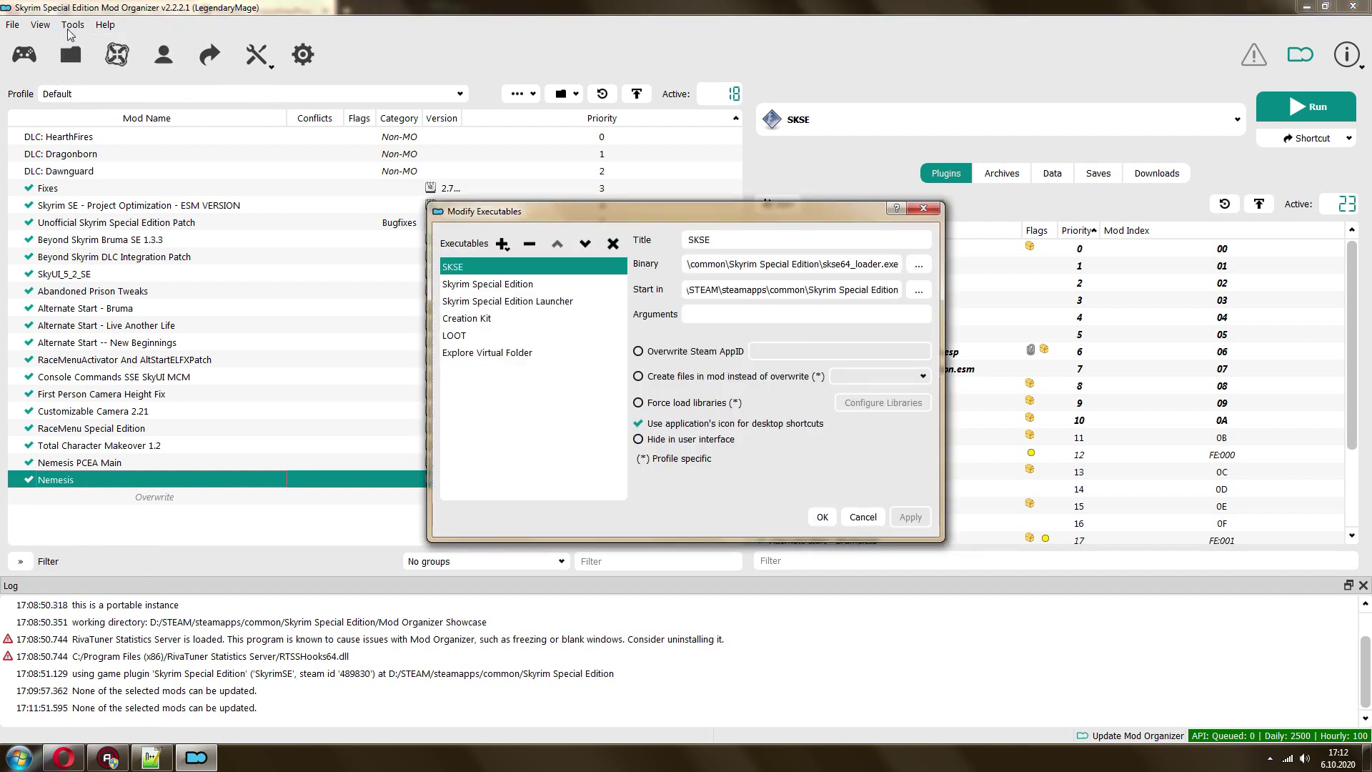
{"action": "left_click", "coordinate": [502, 244]}
{"action": "left_click", "coordinate": [536, 266]}
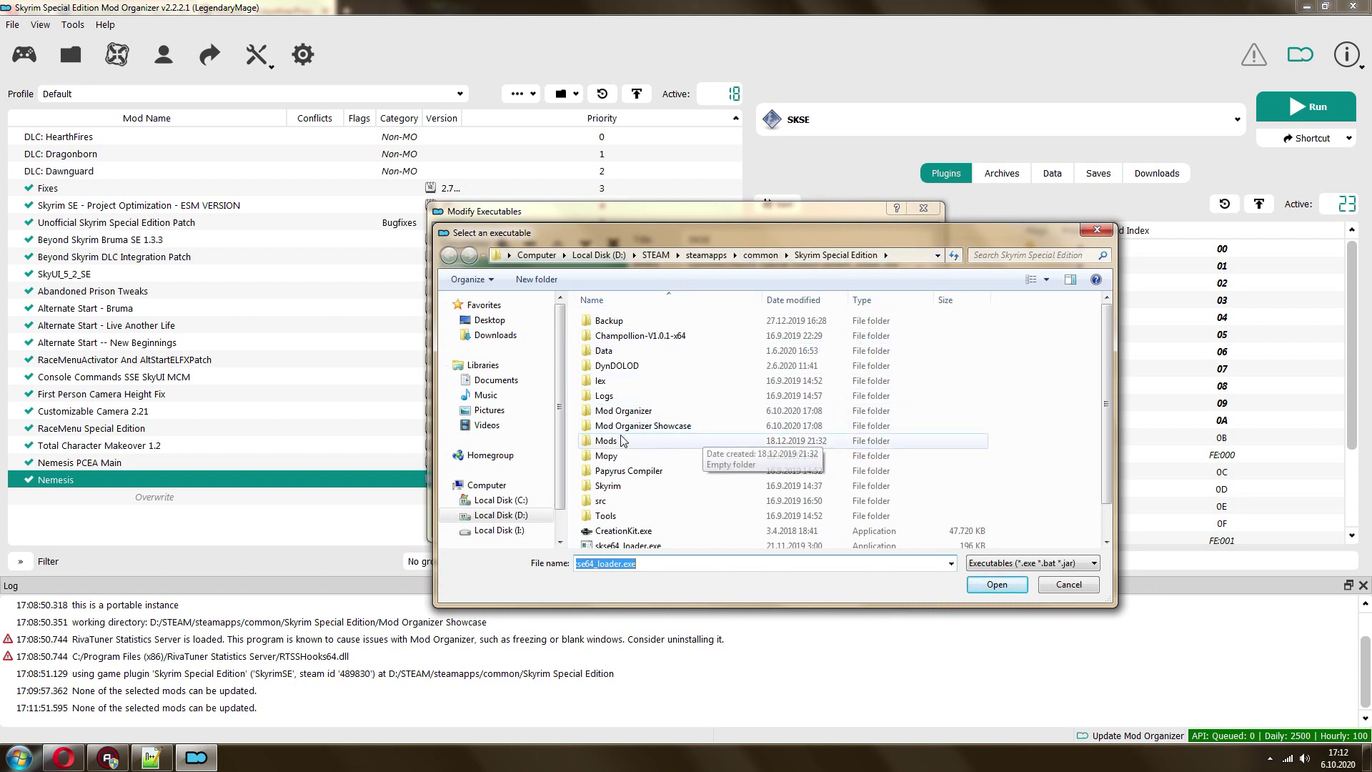
{"action": "double_click", "coordinate": [647, 427]}
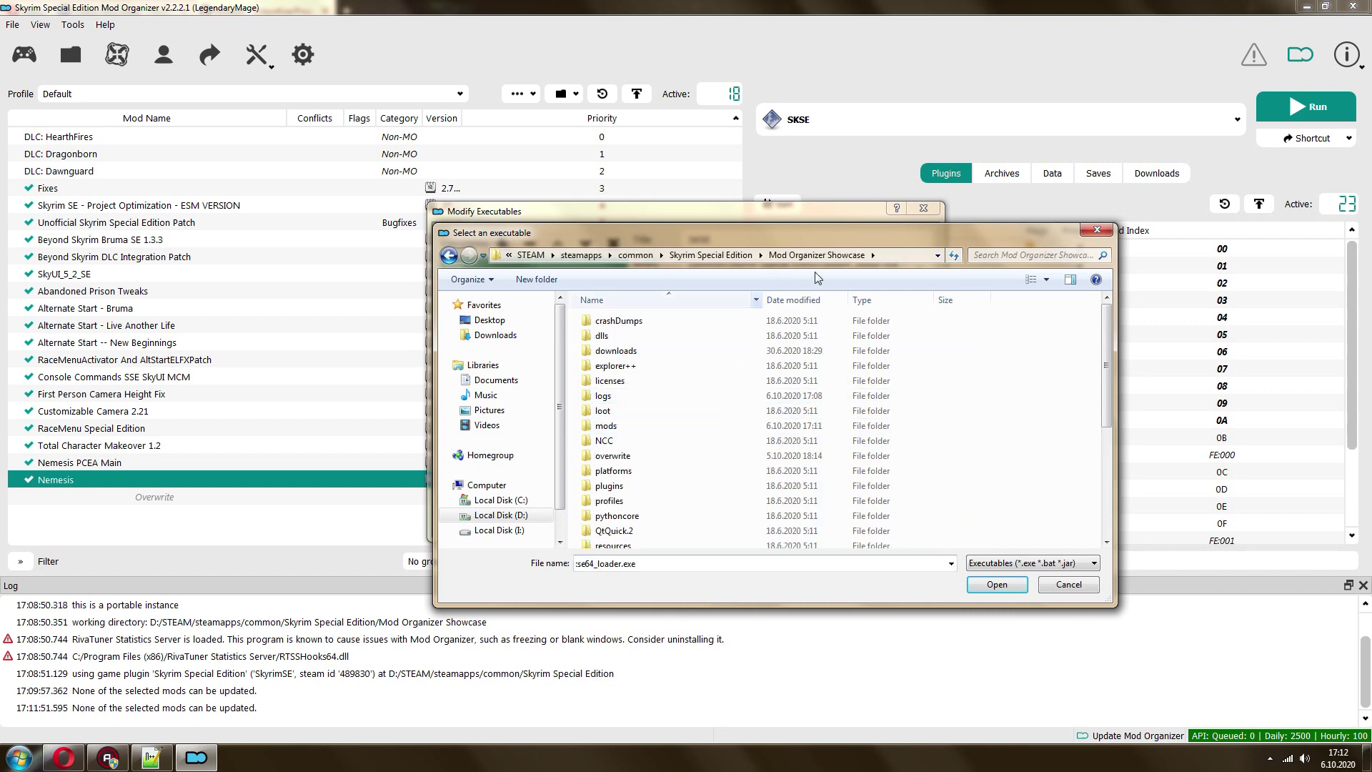
{"action": "scroll", "coordinate": [715, 400], "scroll_direction": "down", "scroll_amount": 2}
{"action": "scroll", "coordinate": [704, 393], "scroll_direction": "down", "scroll_amount": 2}
{"action": "scroll", "coordinate": [643, 407], "scroll_direction": "up", "scroll_amount": 2}
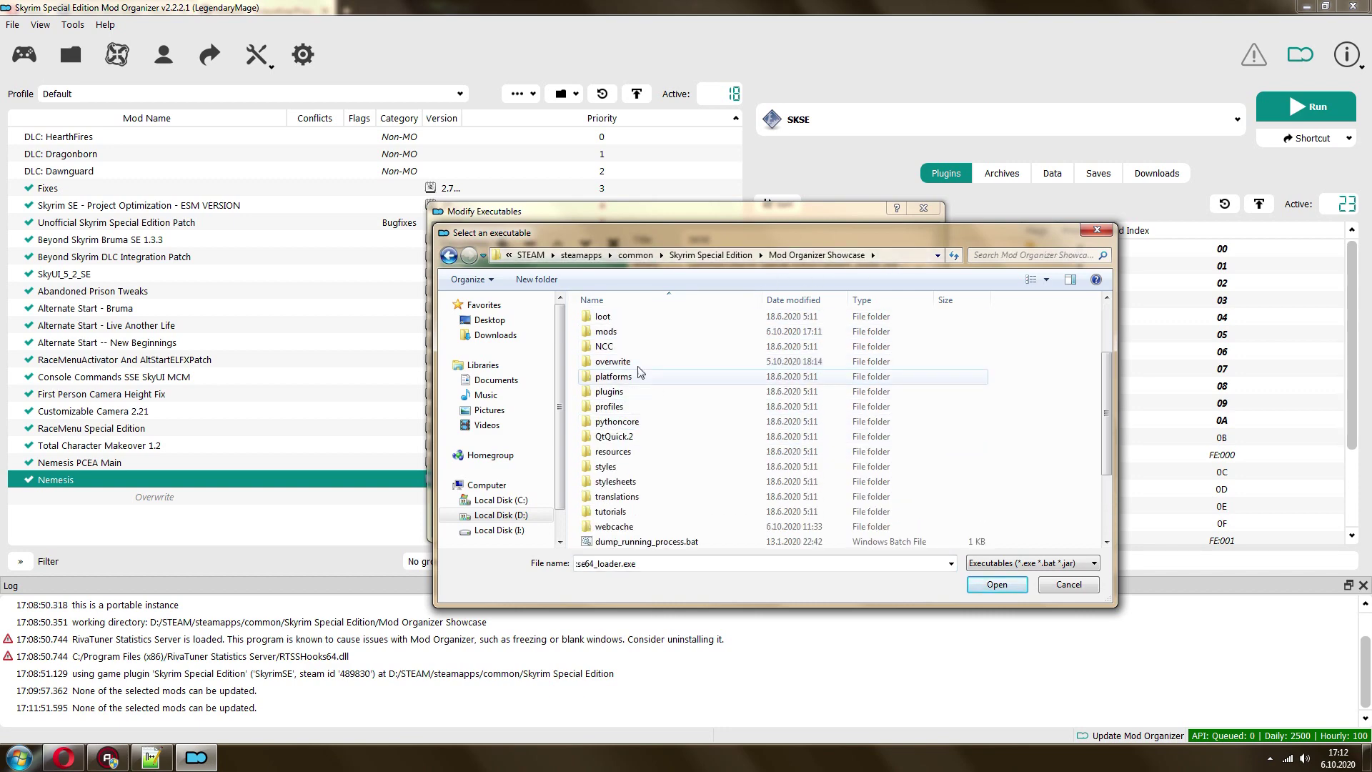
{"action": "double_click", "coordinate": [615, 332]}
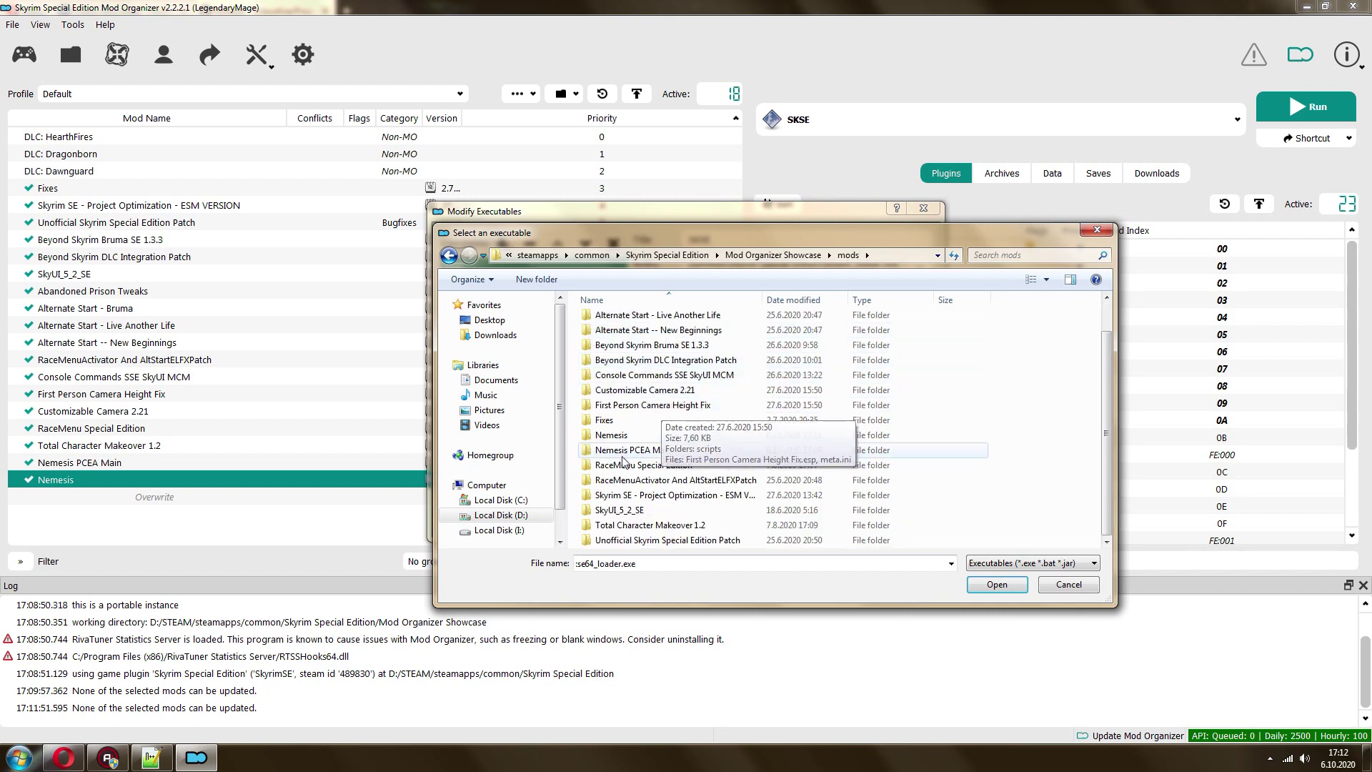
{"action": "double_click", "coordinate": [611, 470]}
{"action": "double_click", "coordinate": [633, 335]}
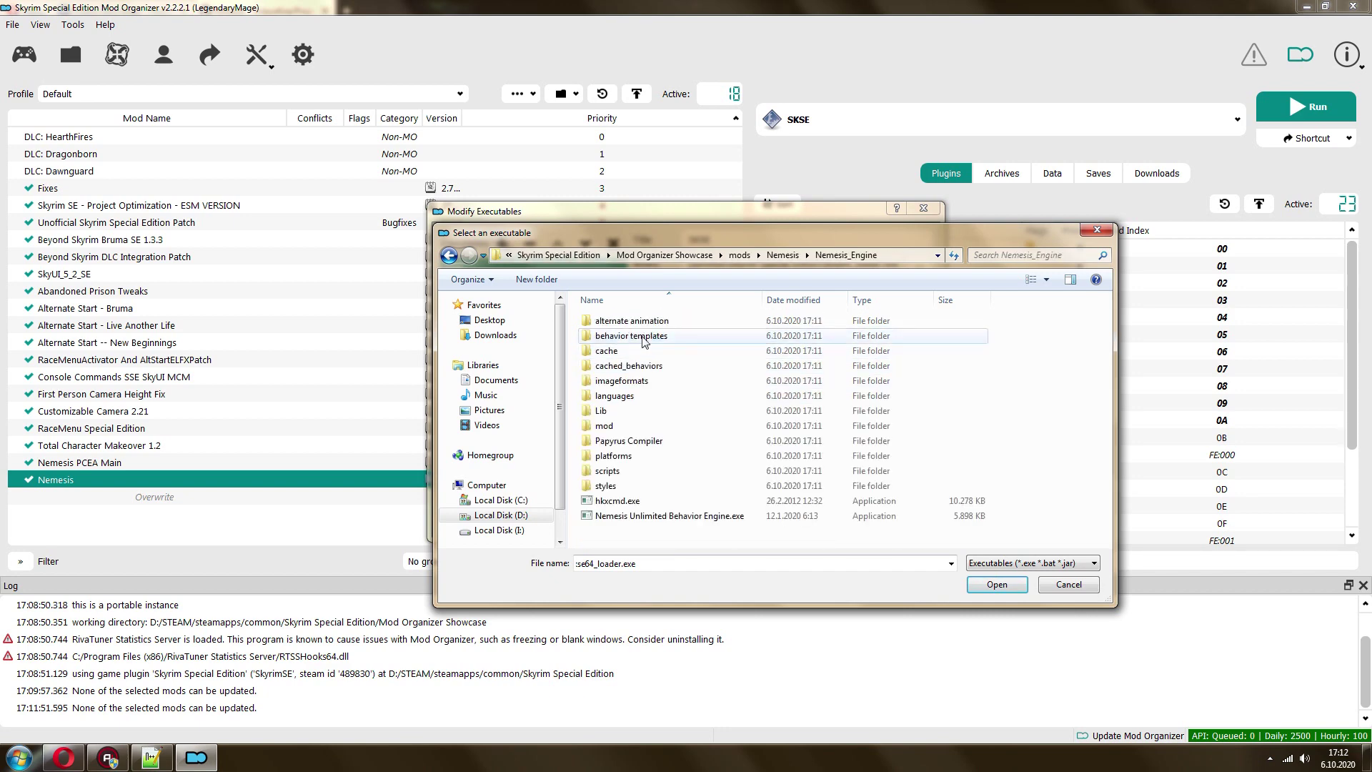
{"action": "double_click", "coordinate": [662, 516]}
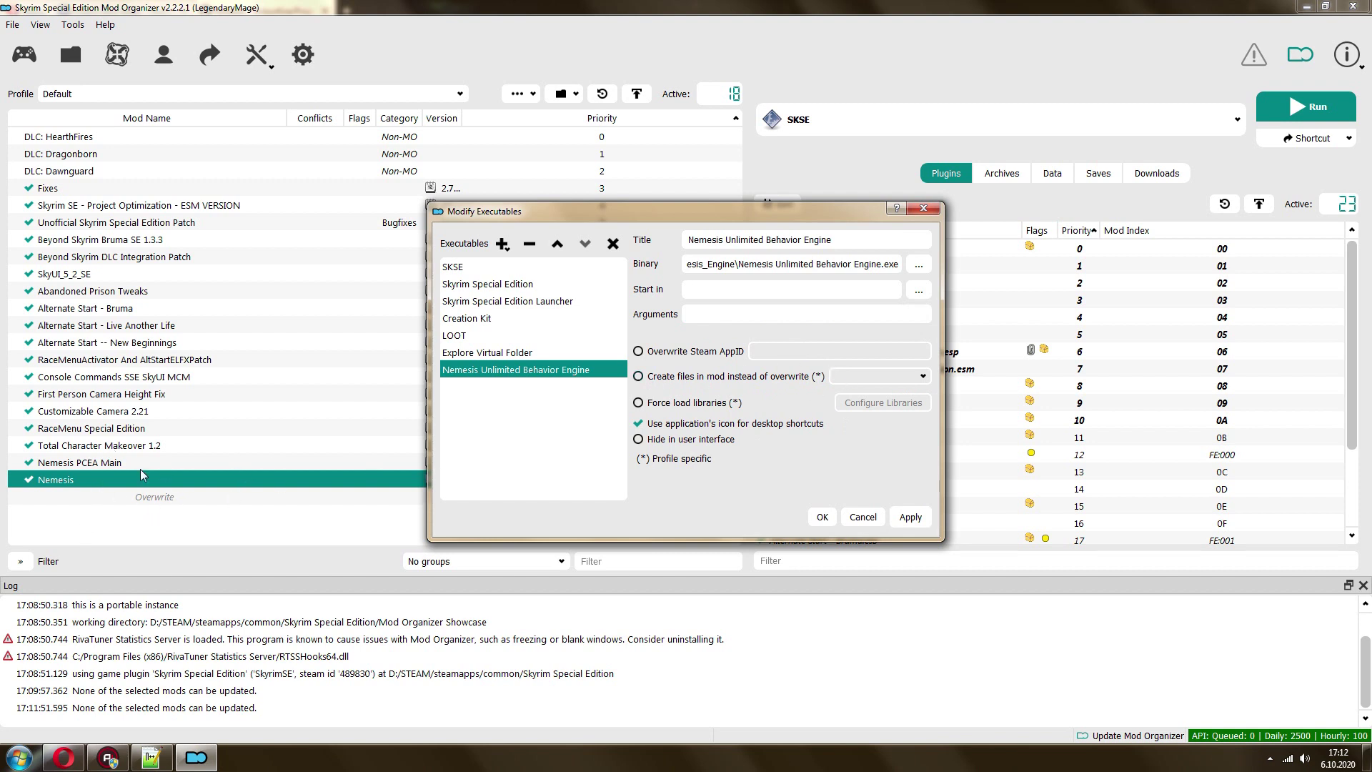
{"action": "left_click", "coordinate": [684, 378]}
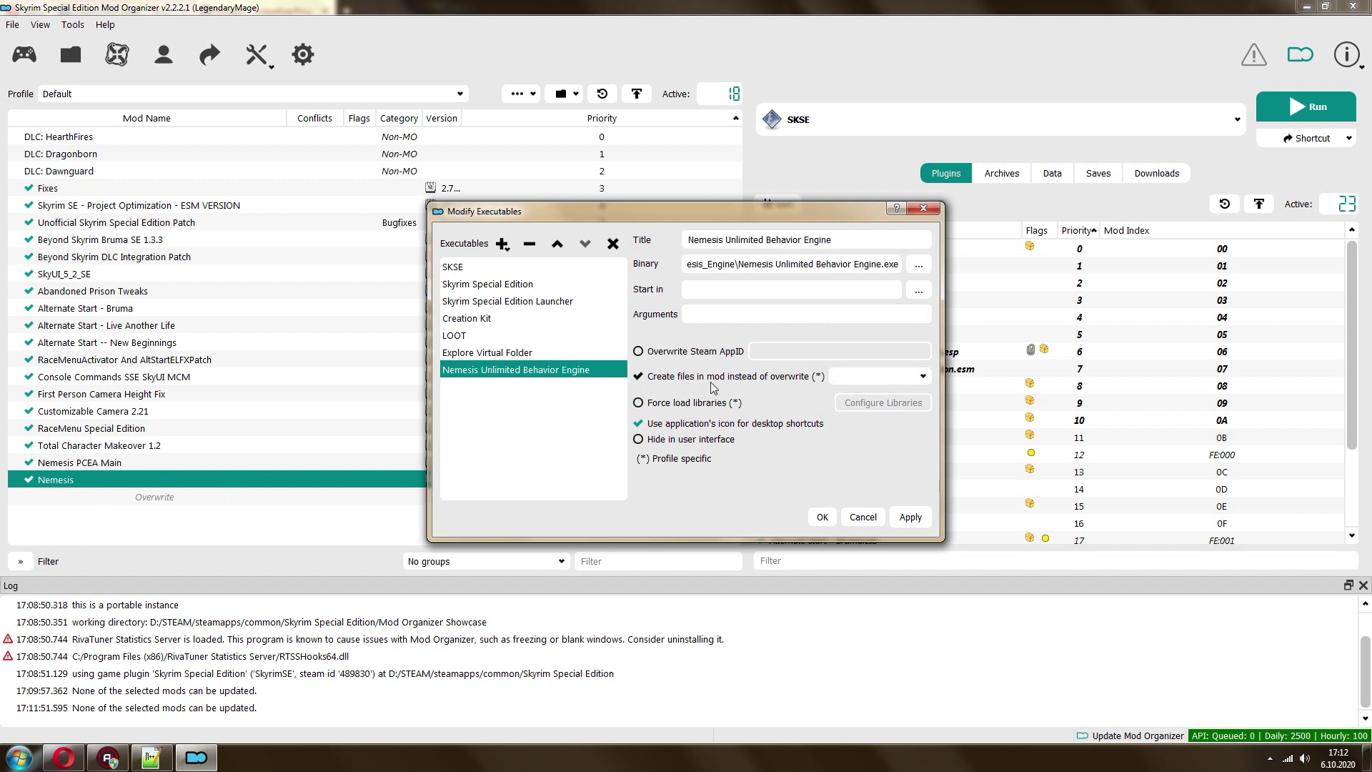
{"action": "left_click", "coordinate": [872, 375]}
{"action": "left_click", "coordinate": [875, 375]}
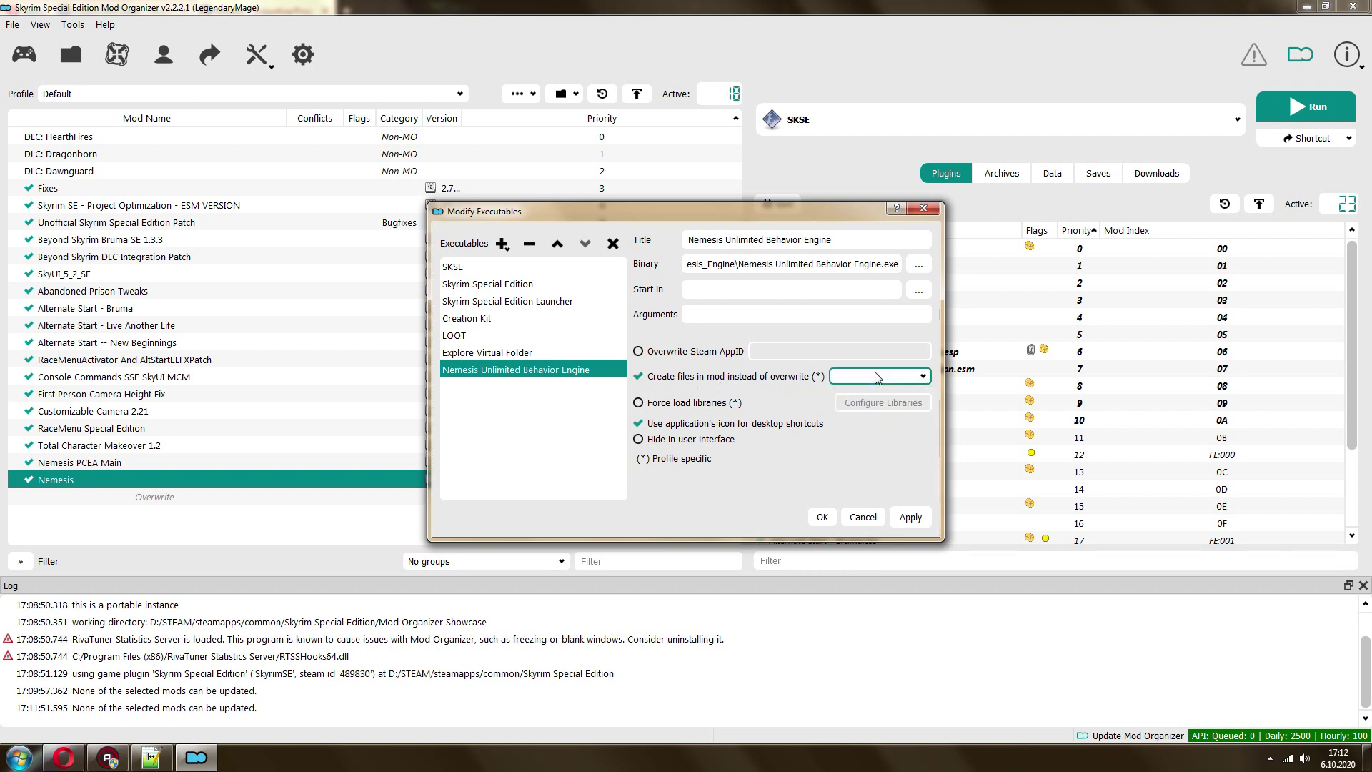
{"action": "left_click", "coordinate": [877, 375]}
{"action": "left_click", "coordinate": [878, 376]}
{"action": "left_click", "coordinate": [713, 377]}
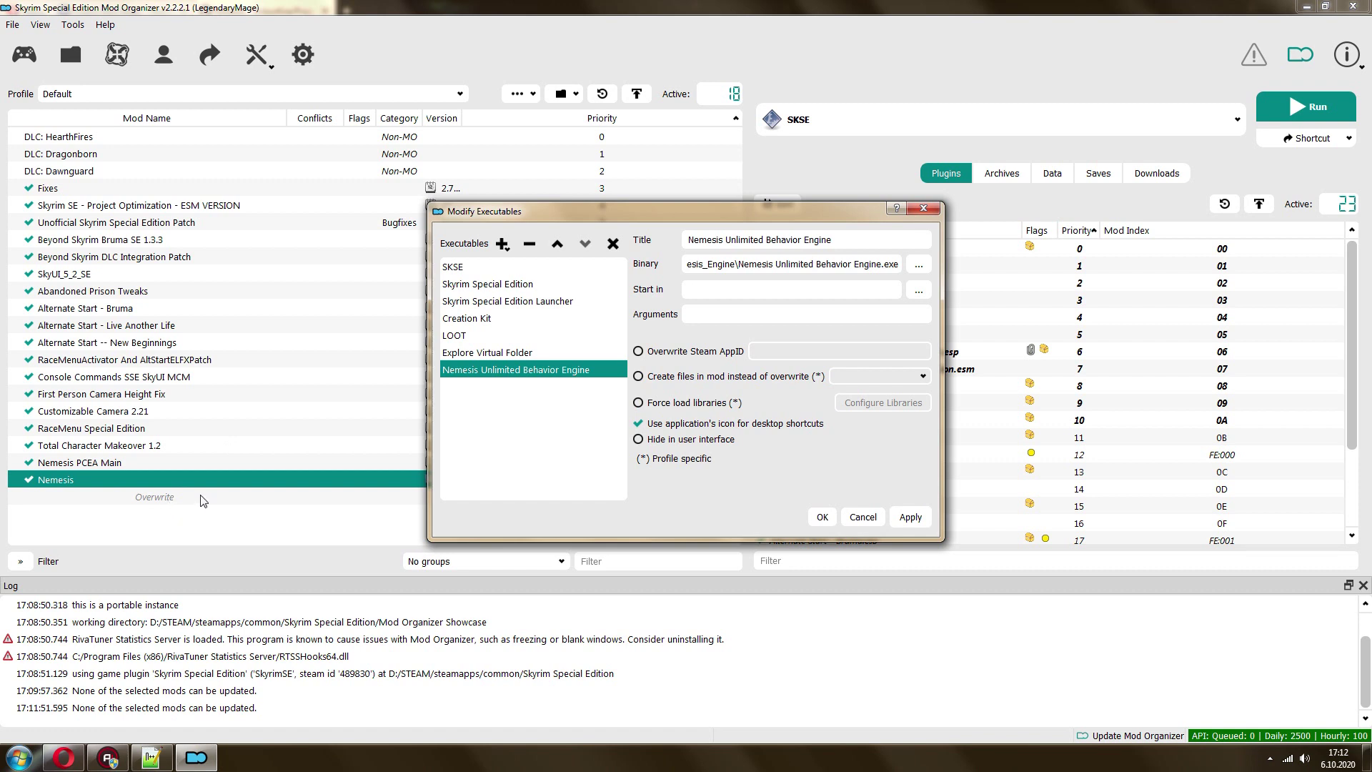
- Save the executable list, and run Nemesis Unlimited Behavior Engine through Mod Organizer
{"action": "left_click", "coordinate": [822, 516]}
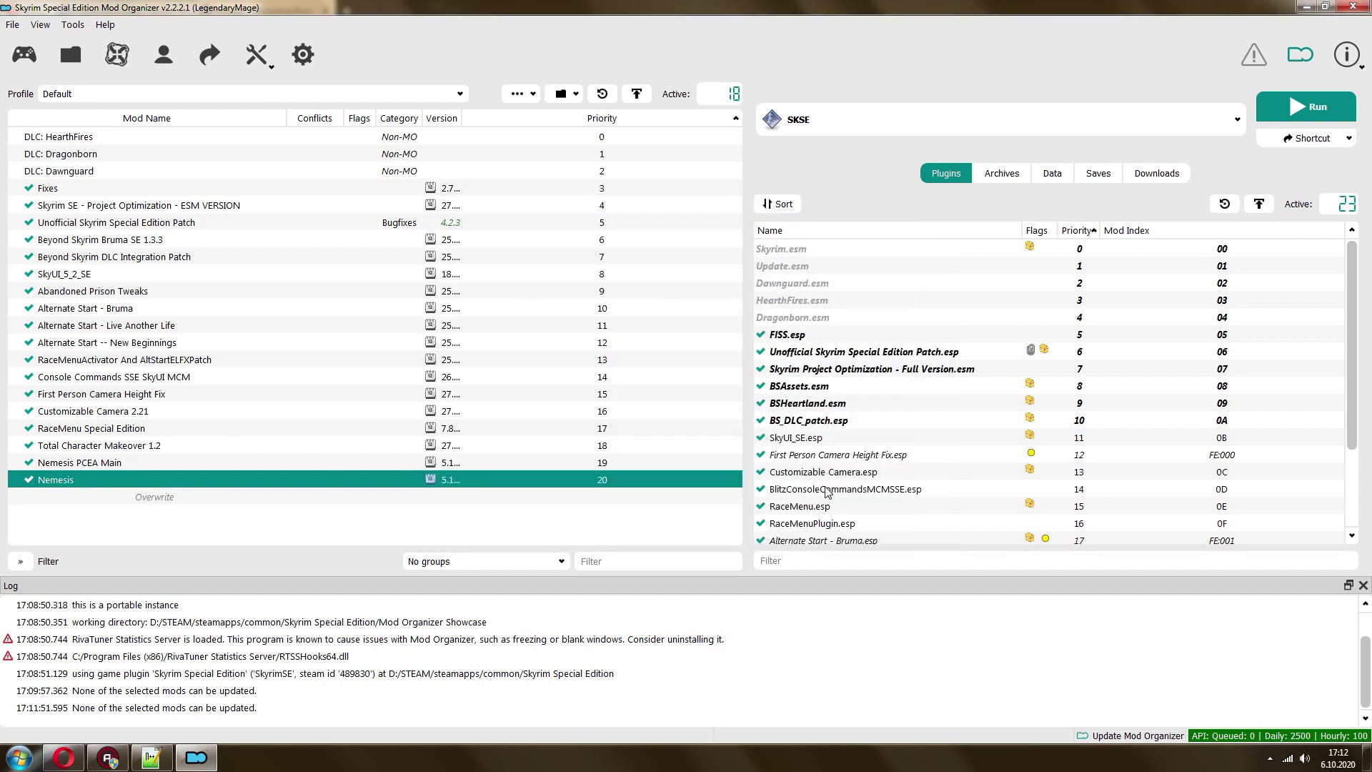
{"action": "left_click", "coordinate": [890, 120]}
{"action": "left_click", "coordinate": [889, 116]}
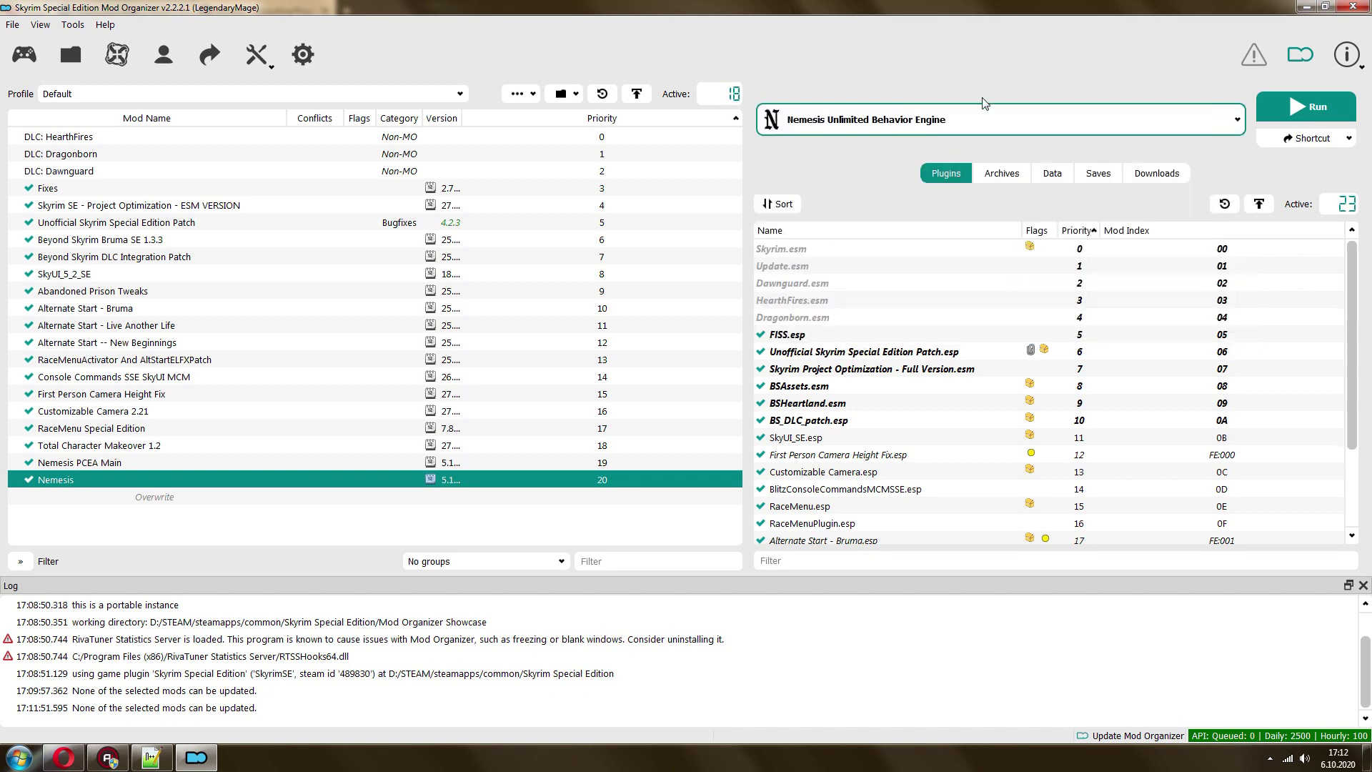
{"action": "left_click", "coordinate": [1297, 112]}
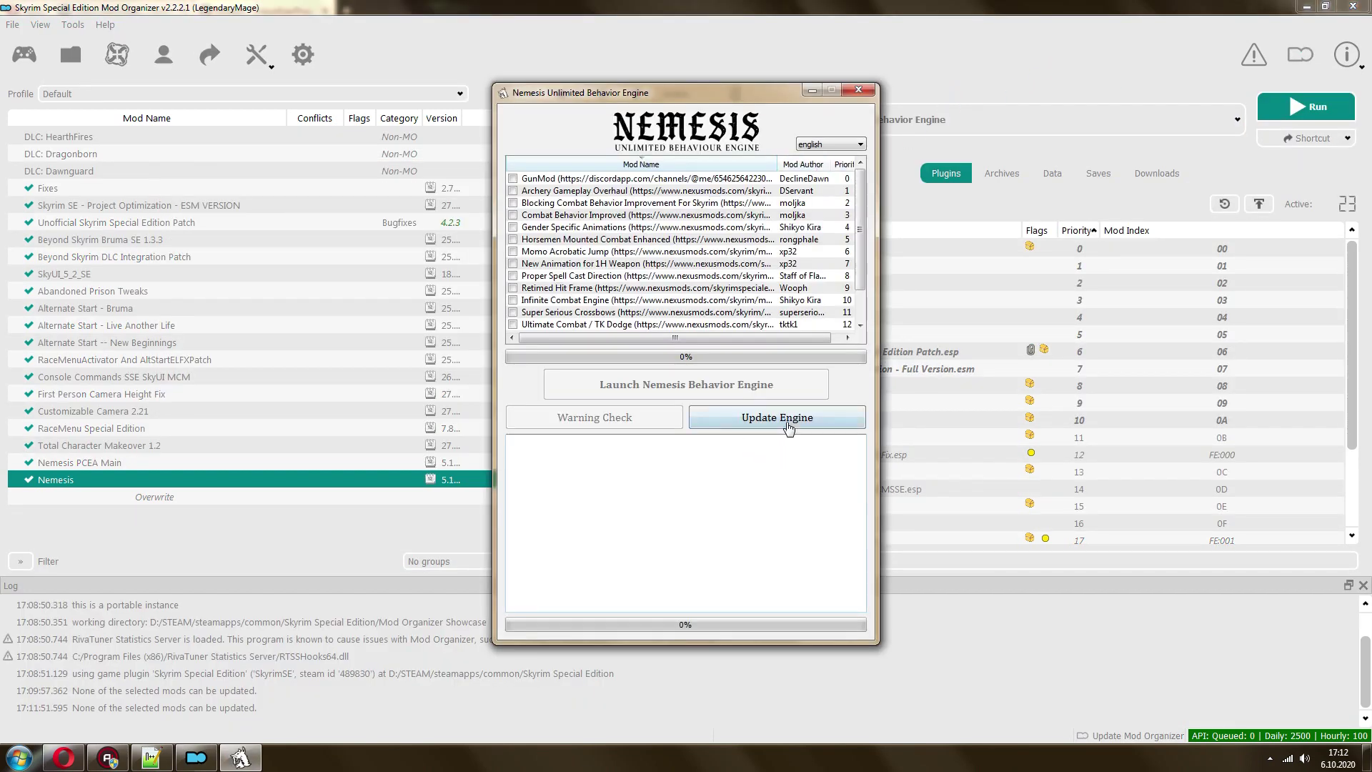
- Update the Nemesis engine, and launch the behavior engine to generate behaviors before closing it
{"action": "left_click", "coordinate": [786, 424]}
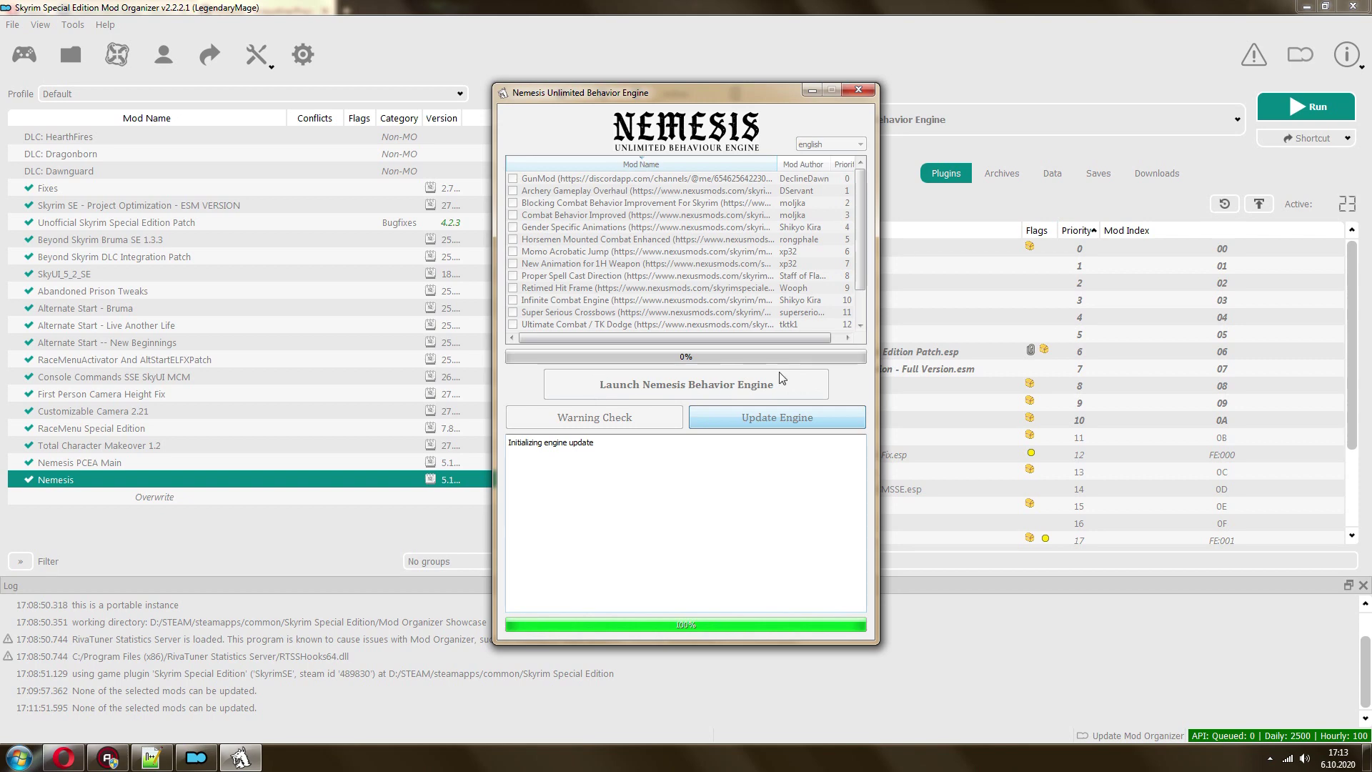
{"action": "left_click", "coordinate": [670, 392]}
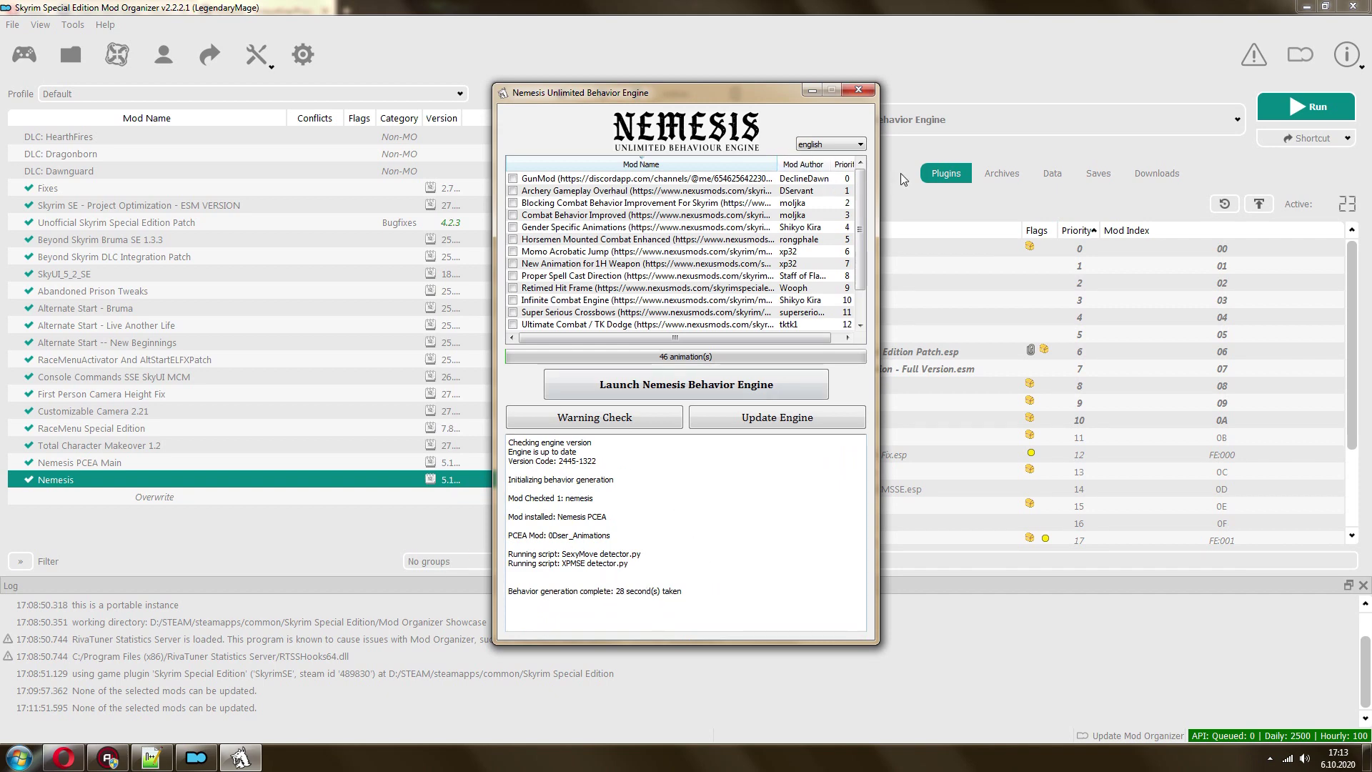
{"action": "left_click", "coordinate": [863, 88]}
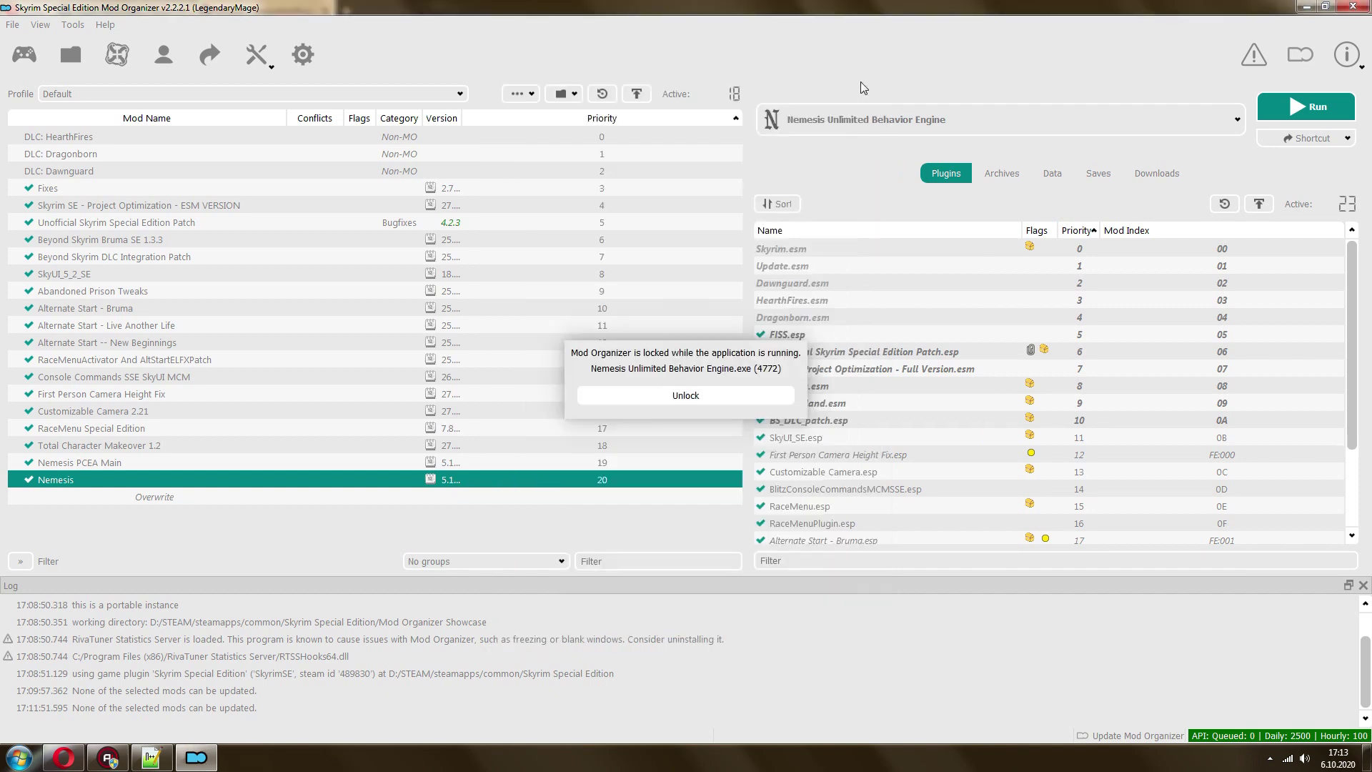
- Examine the generated contents of the Overwrite folder in Explorer, and close the window
{"action": "left_click", "coordinate": [154, 494]}
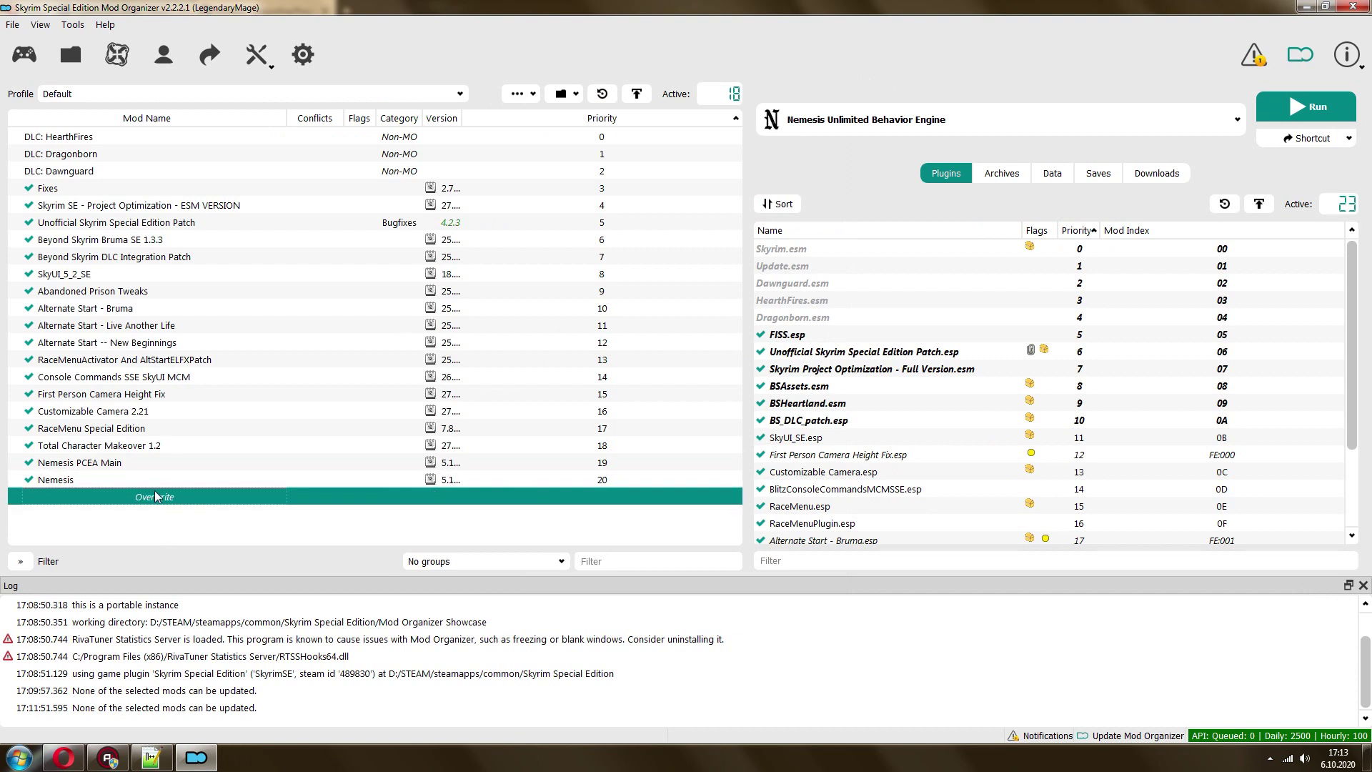
{"action": "right_click", "coordinate": [154, 497]}
{"action": "left_click", "coordinate": [186, 603]}
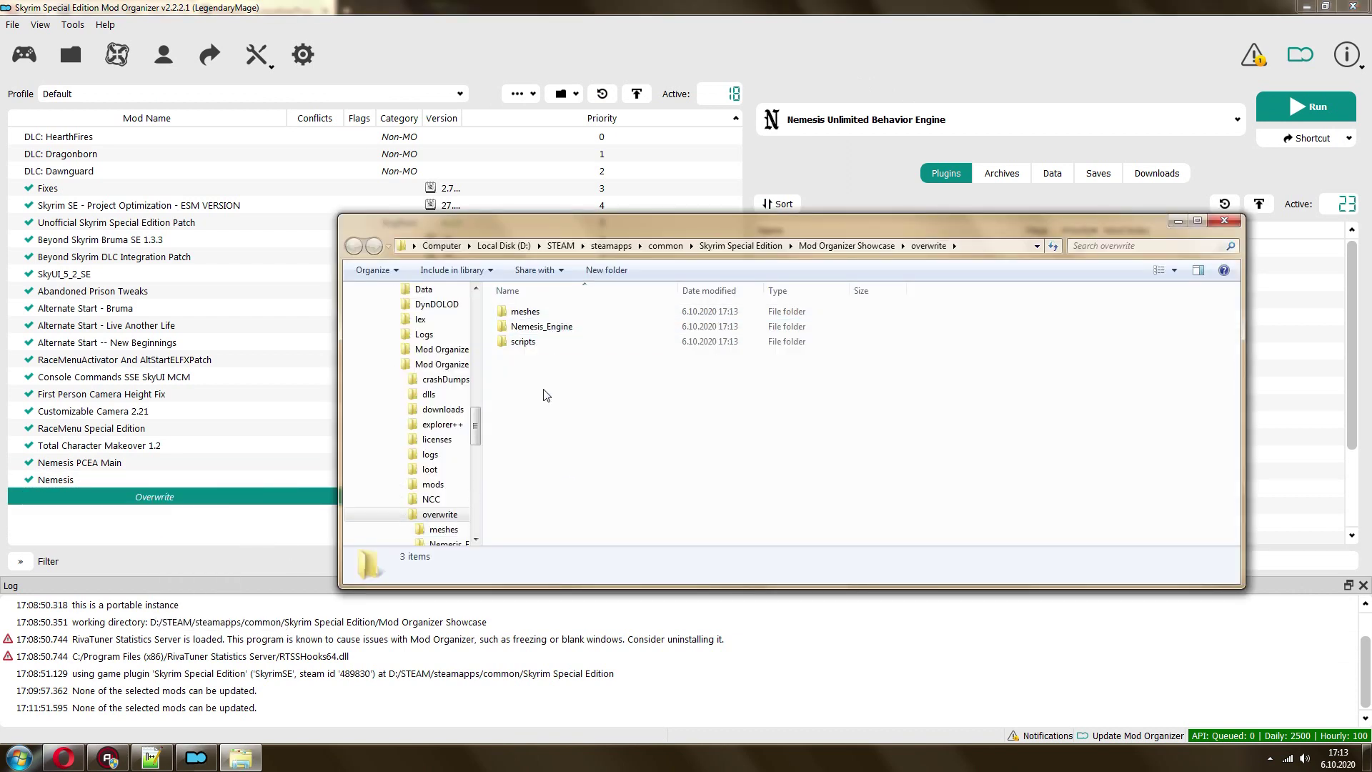
{"action": "left_click", "coordinate": [1225, 221]}
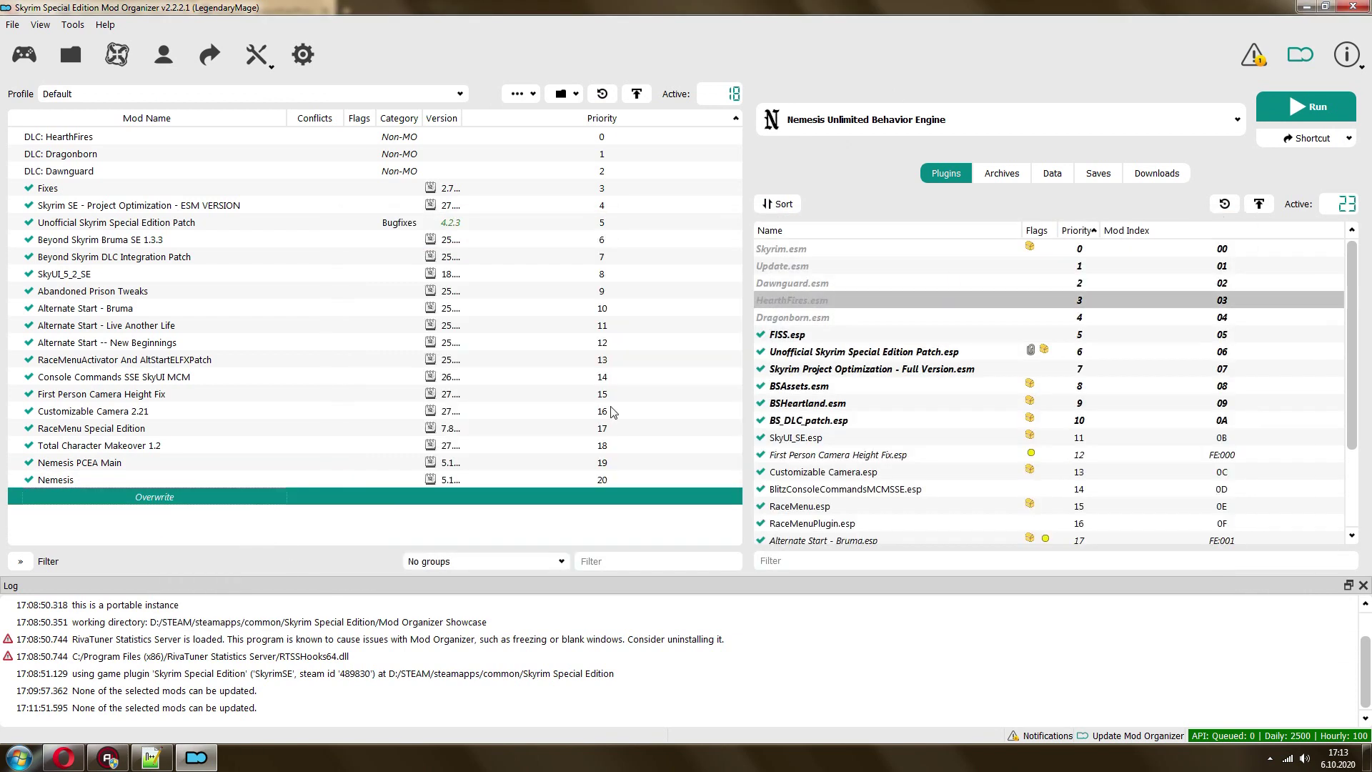
- Move the Overwrite files into a new mod named Nemesis Output, and enable it
{"action": "right_click", "coordinate": [165, 496]}
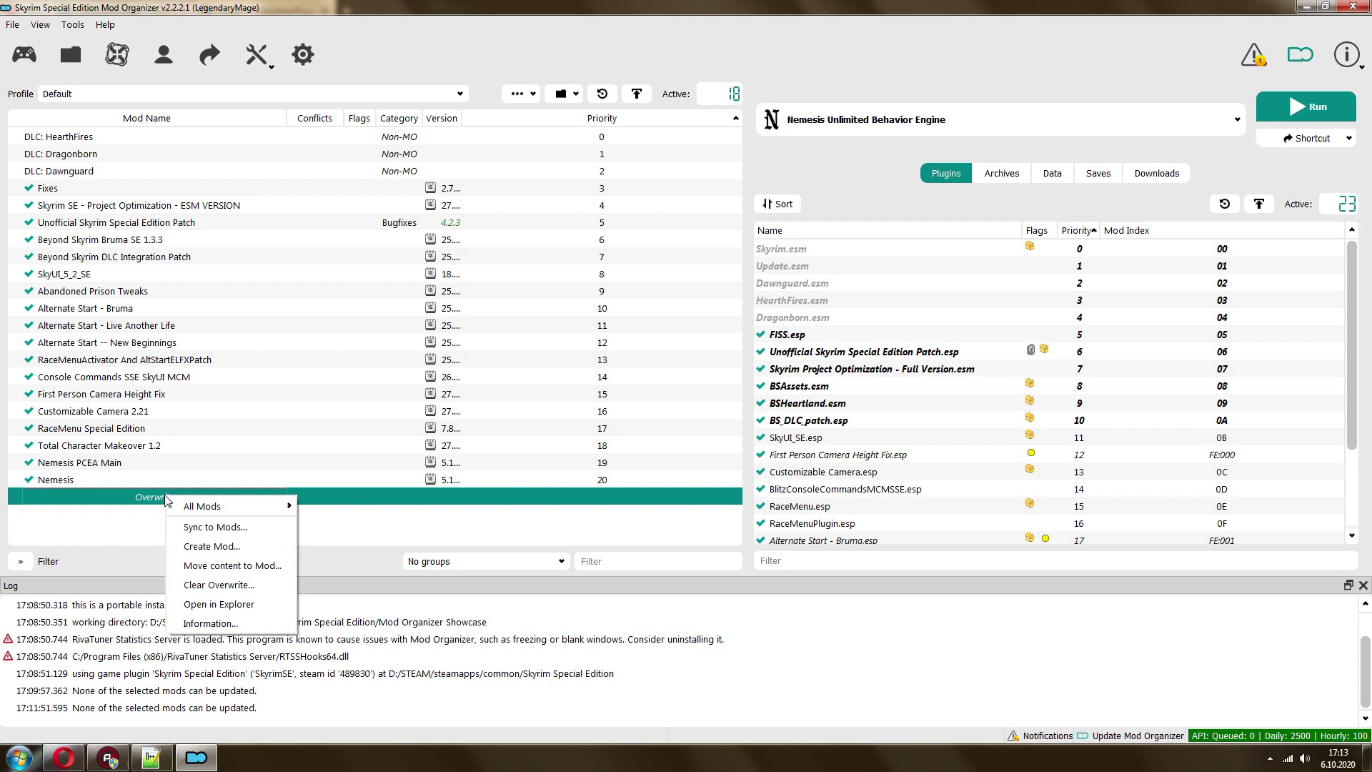
{"action": "left_click", "coordinate": [216, 548]}
{"action": "left_click", "coordinate": [744, 379]}
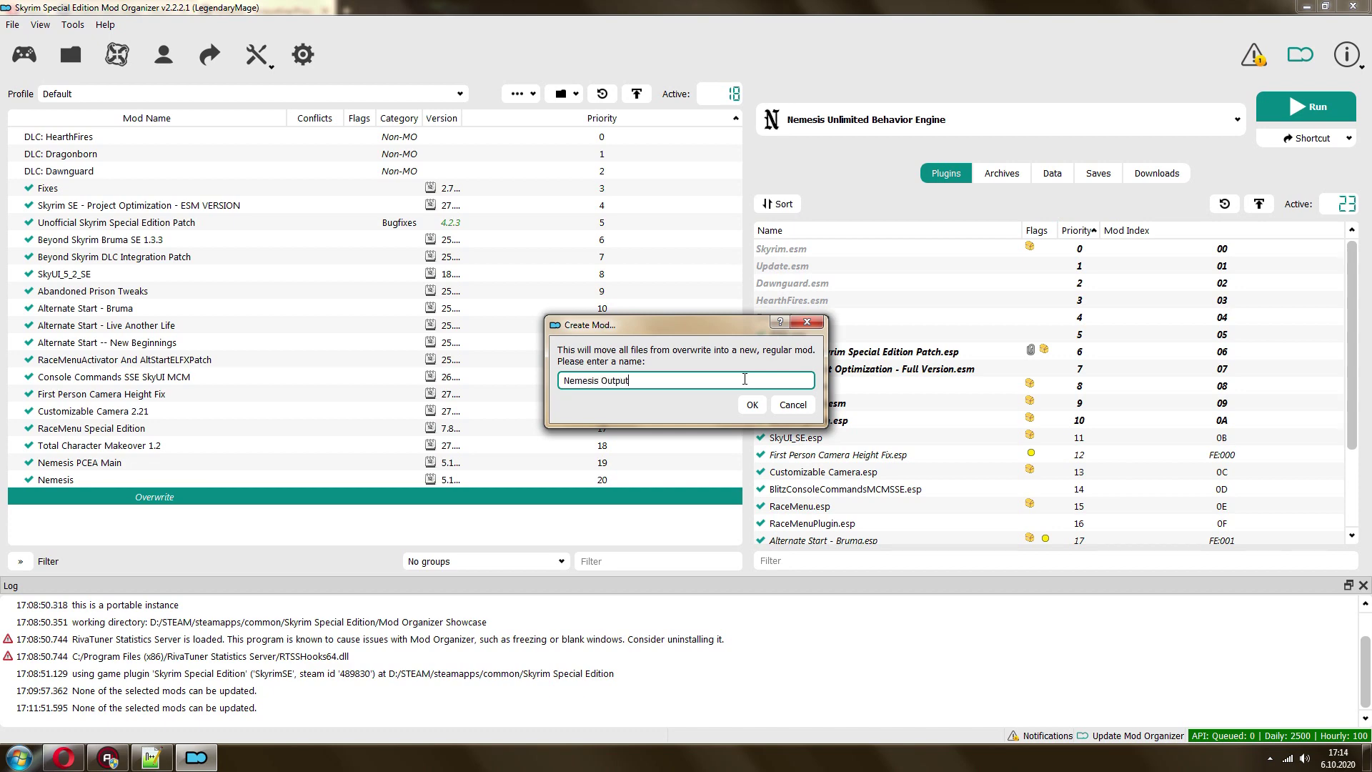
{"action": "left_click", "coordinate": [750, 405]}
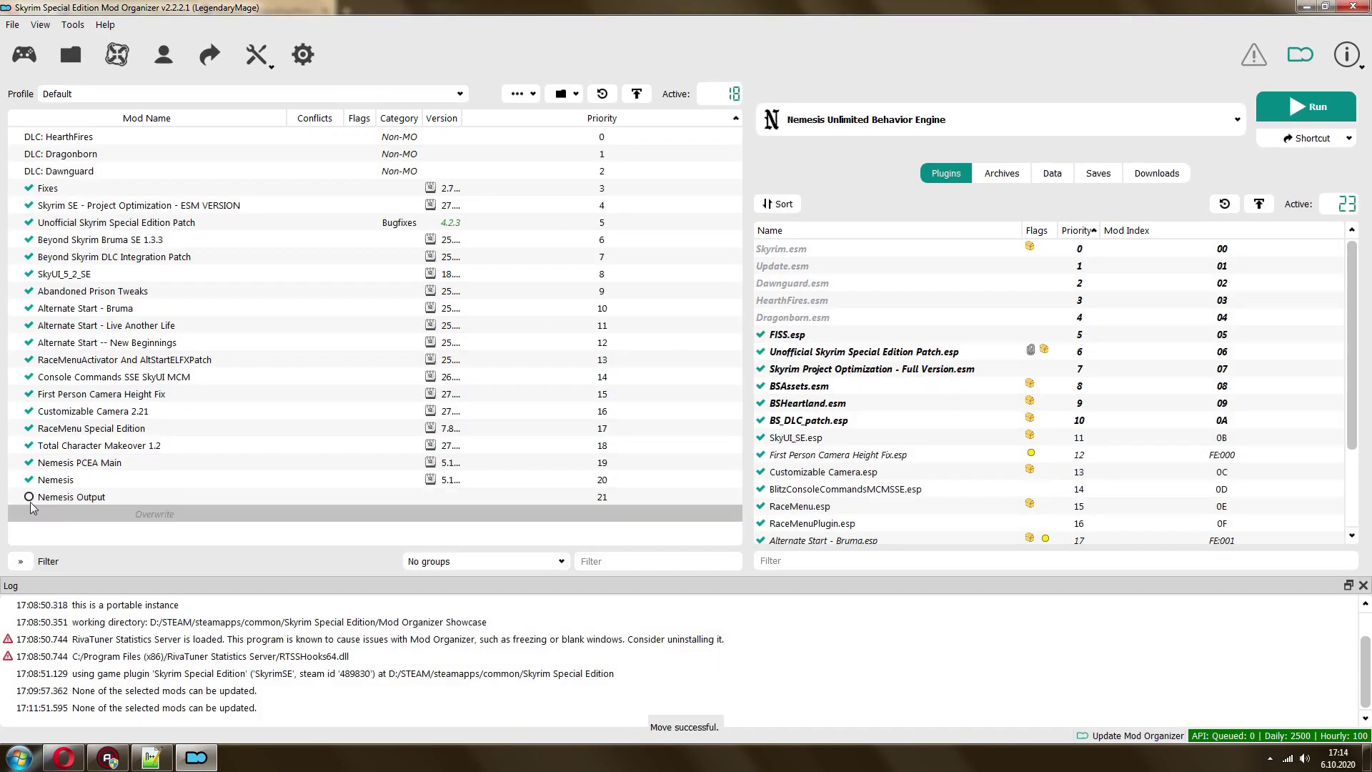
{"action": "left_click", "coordinate": [29, 497]}
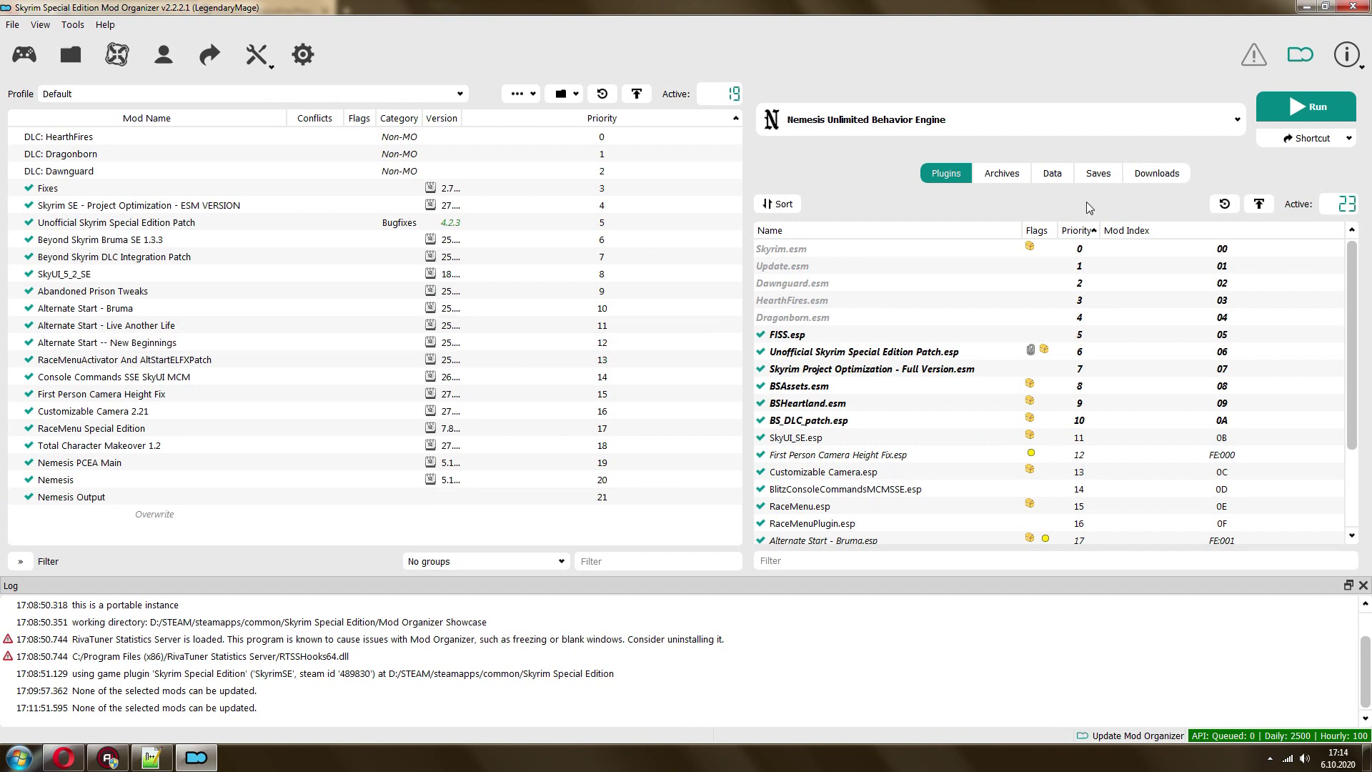
- Locate and select SkyUI_SE.esp in the plugin list
{"action": "scroll", "coordinate": [958, 315], "scroll_direction": "down", "scroll_amount": 2}
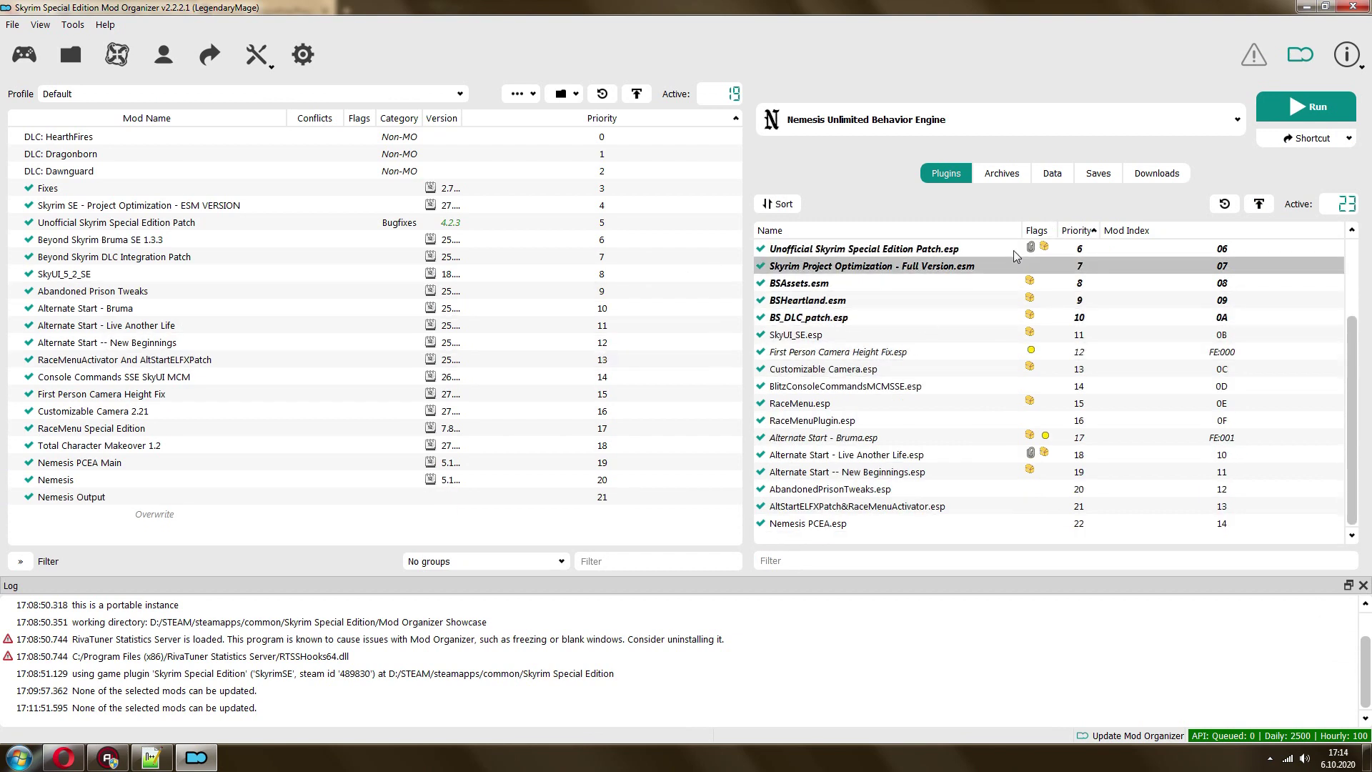
{"action": "left_click", "coordinate": [979, 334]}
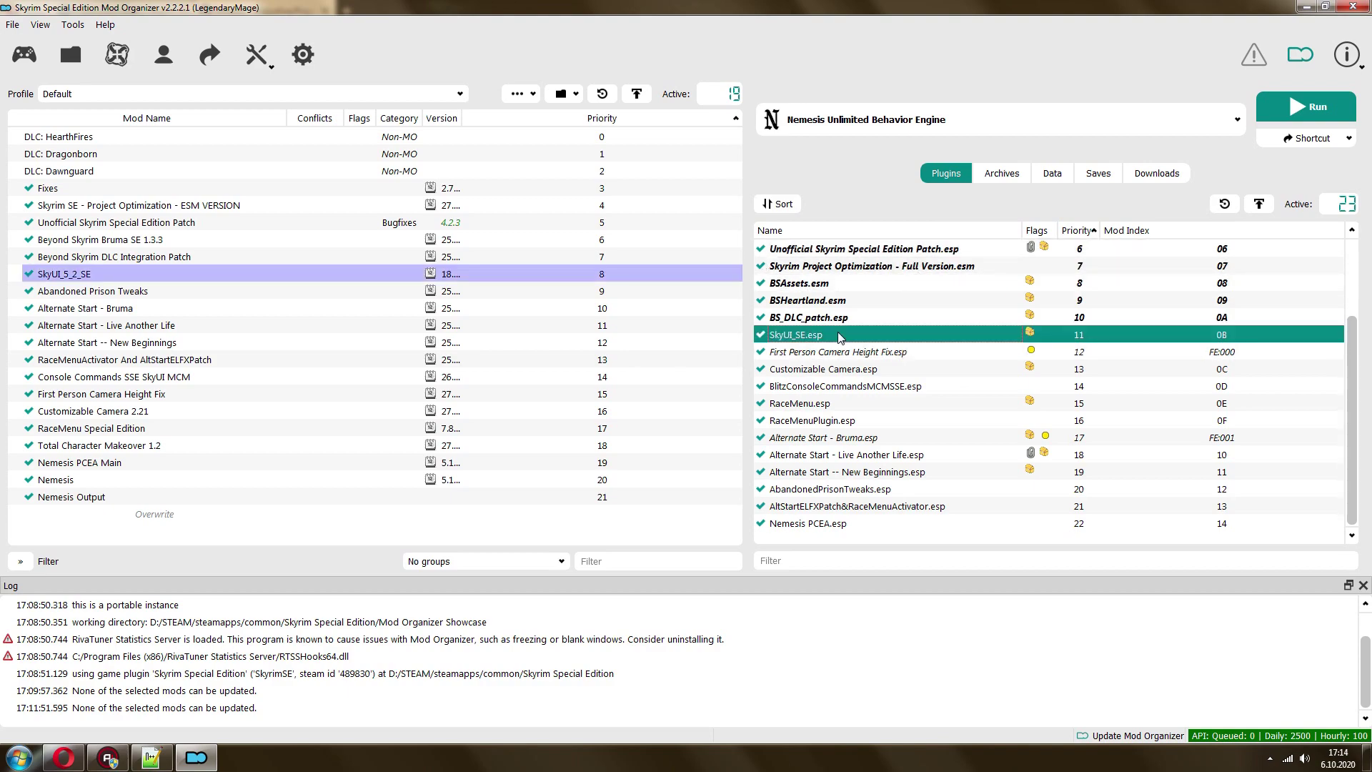
{"action": "mouse_move", "coordinate": [905, 283]}
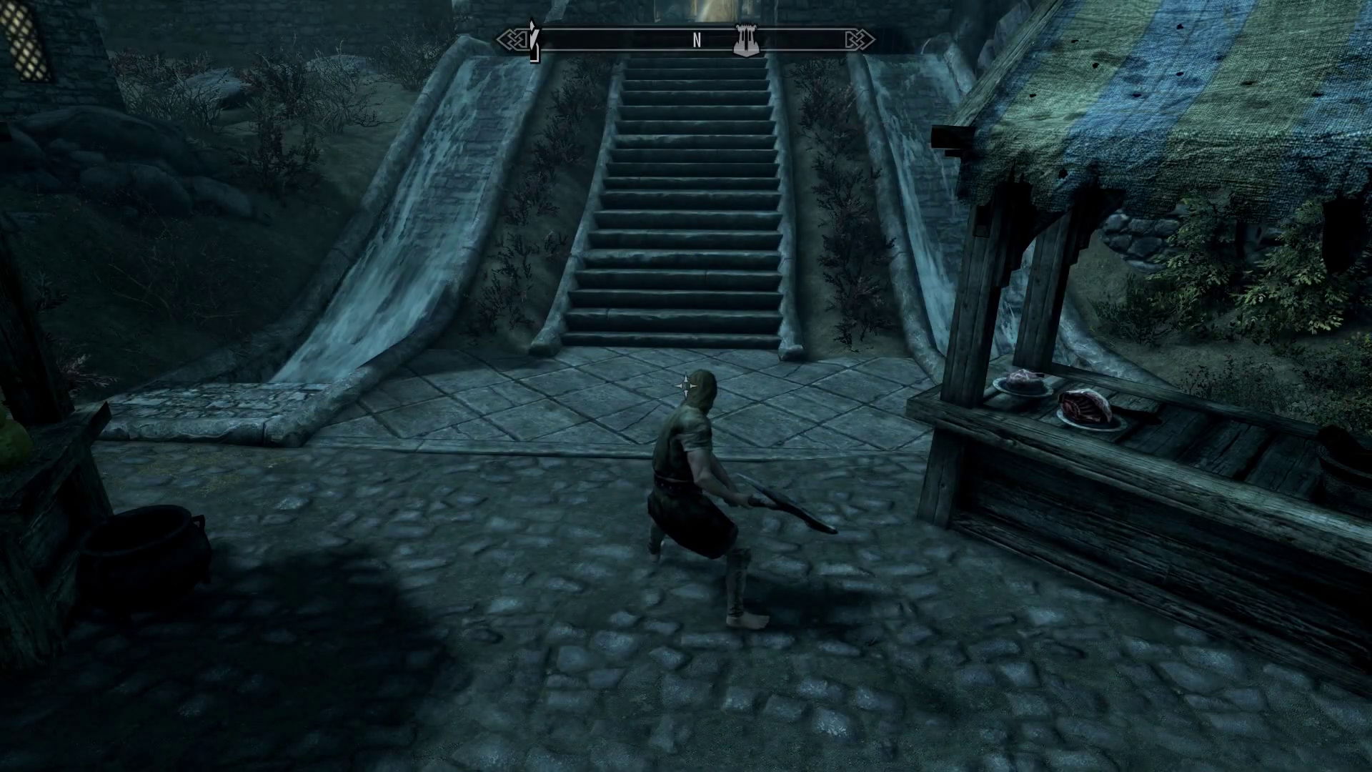
- In Skyrim, examine the animation packs in the Nemesis PCEA mod configuration, and return to the game
{"action": "key", "text": "Escape"}
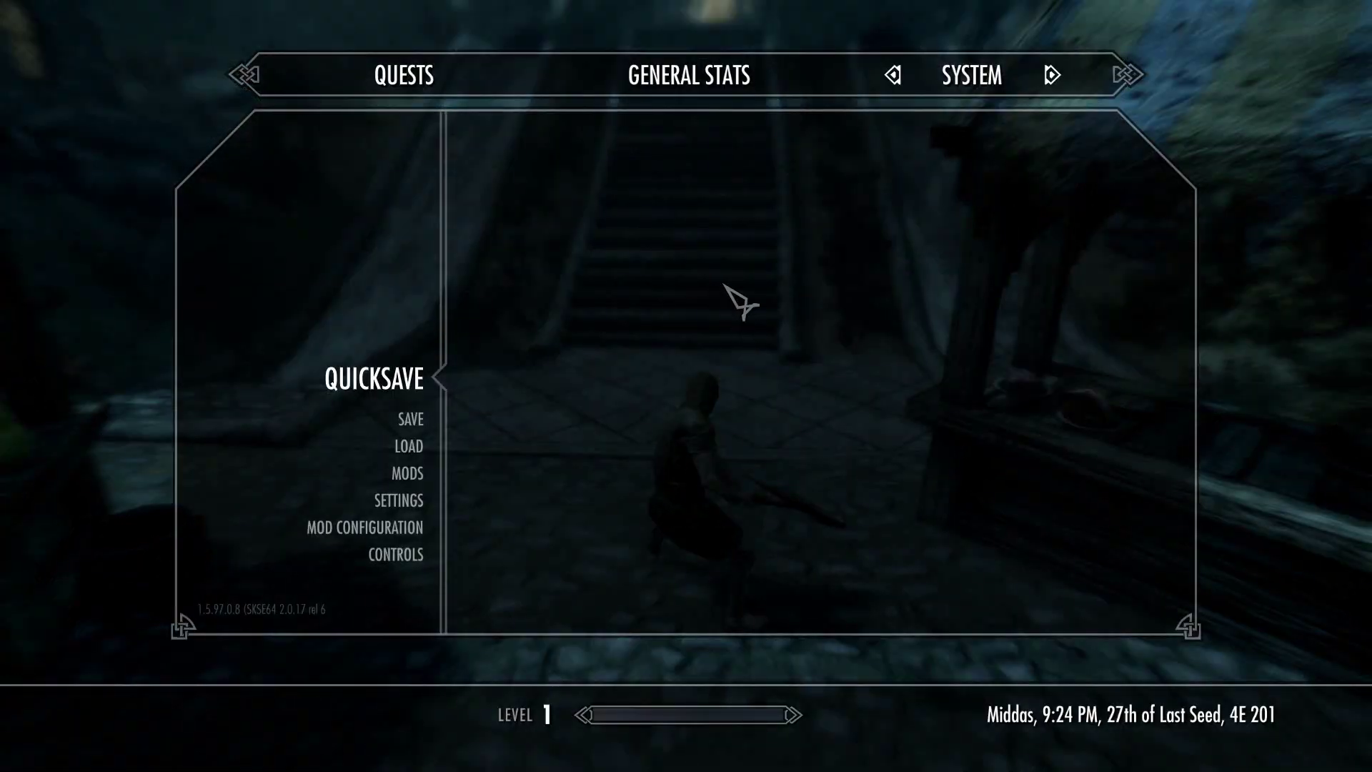
{"action": "left_click", "coordinate": [373, 529]}
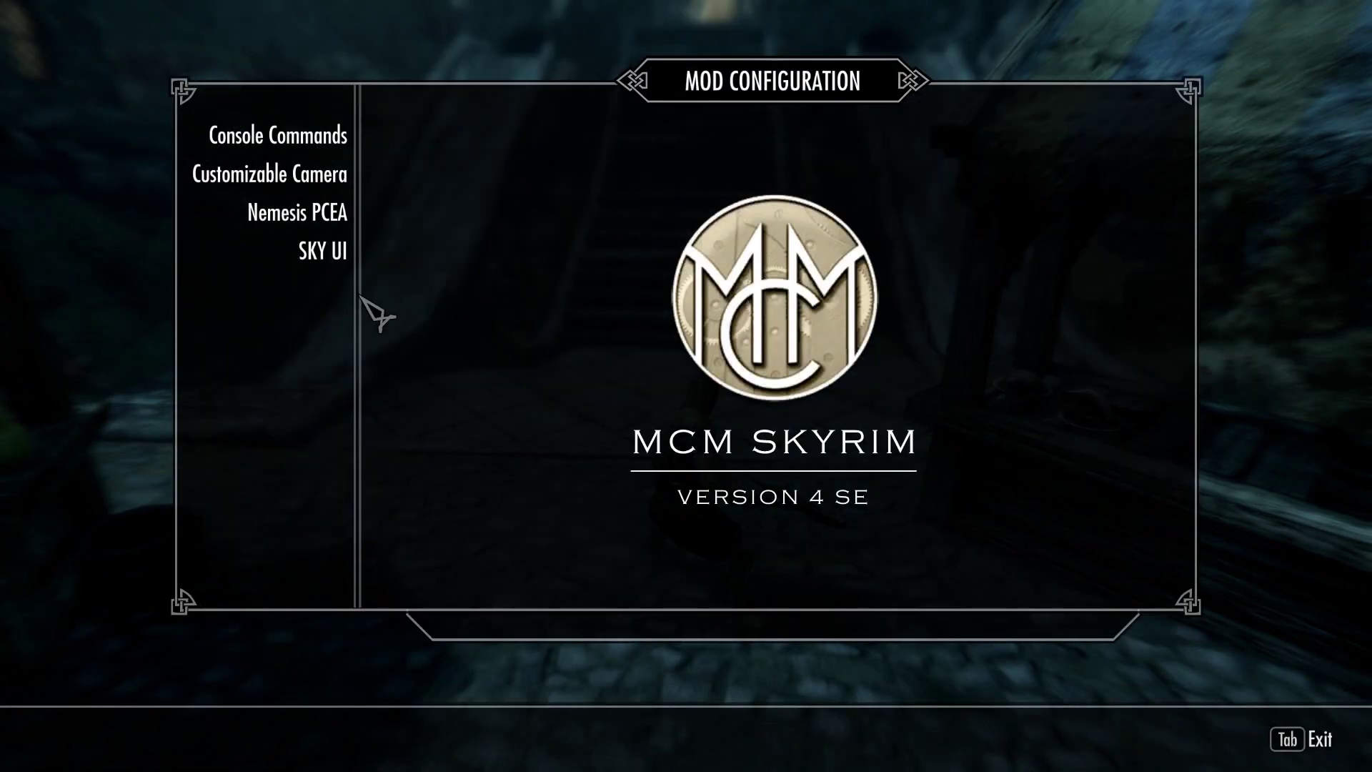
{"action": "left_click", "coordinate": [300, 214]}
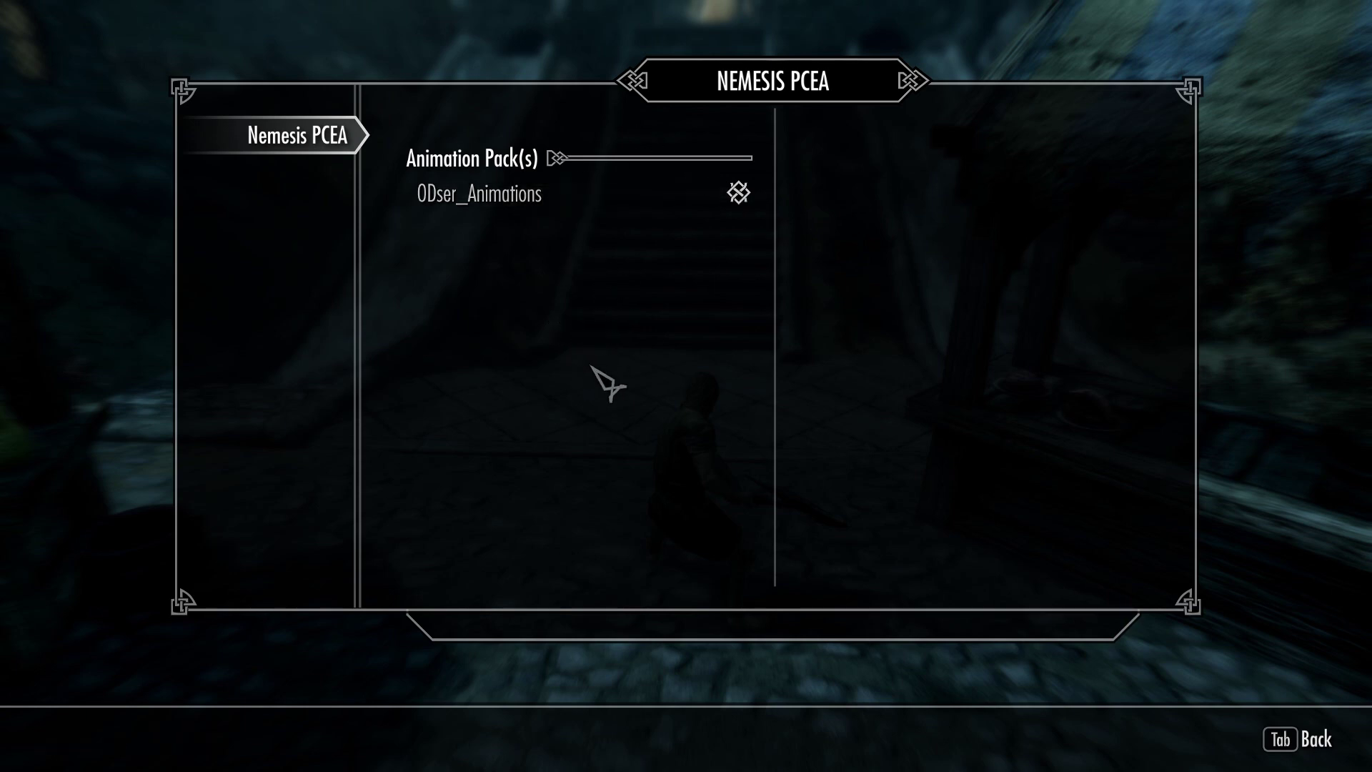
{"action": "key", "text": "Tab"}
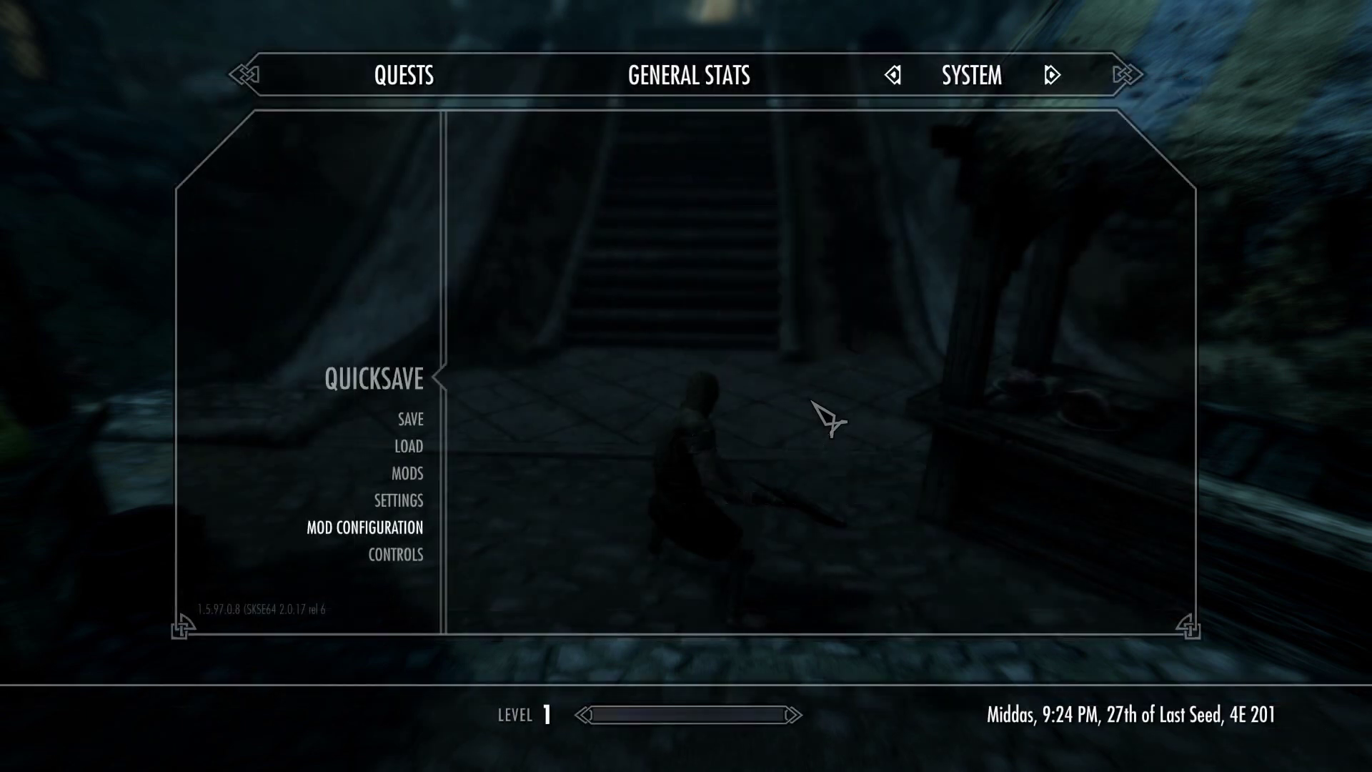
{"action": "key", "text": "Tab"}
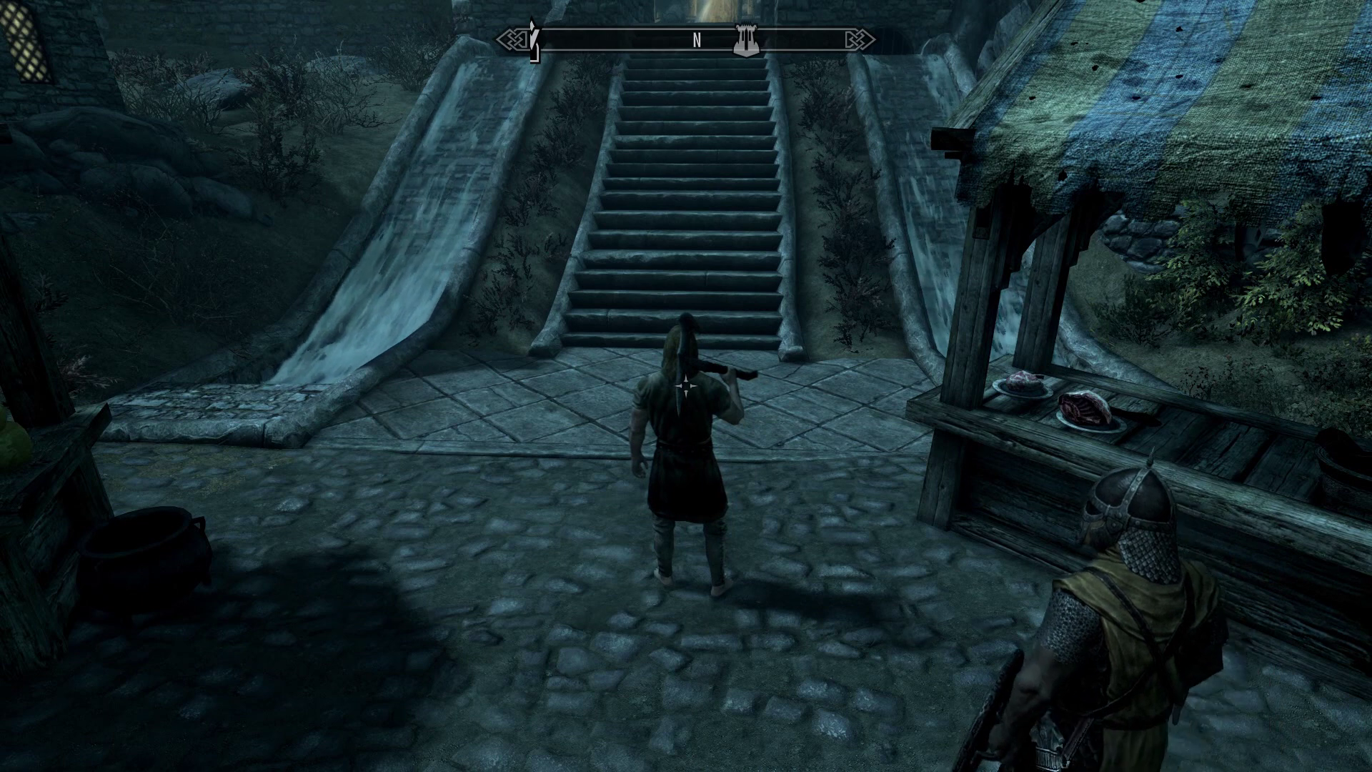